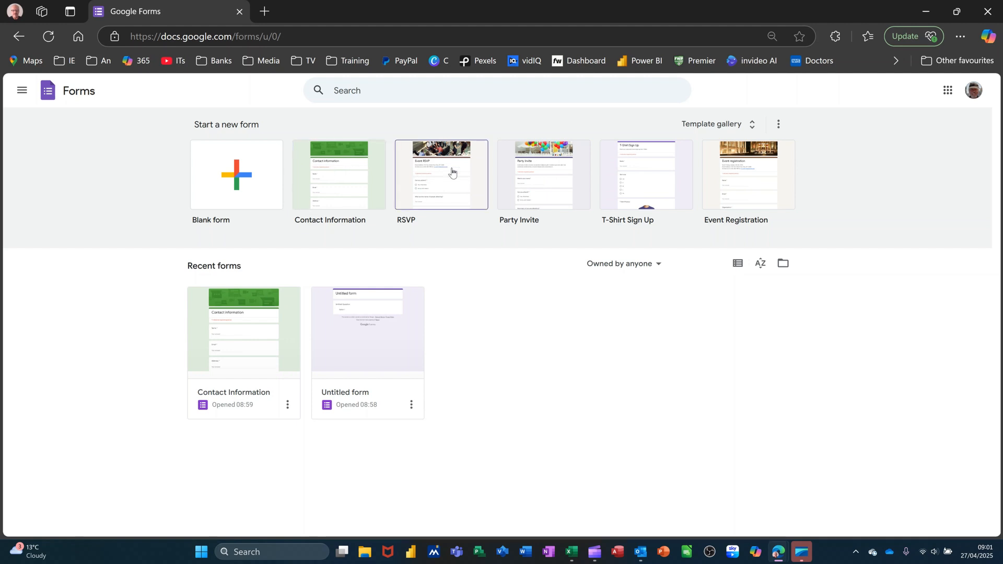
- Create a new blank form and title it "Waterloo"
{"action": "left_click", "coordinate": [236, 174]}
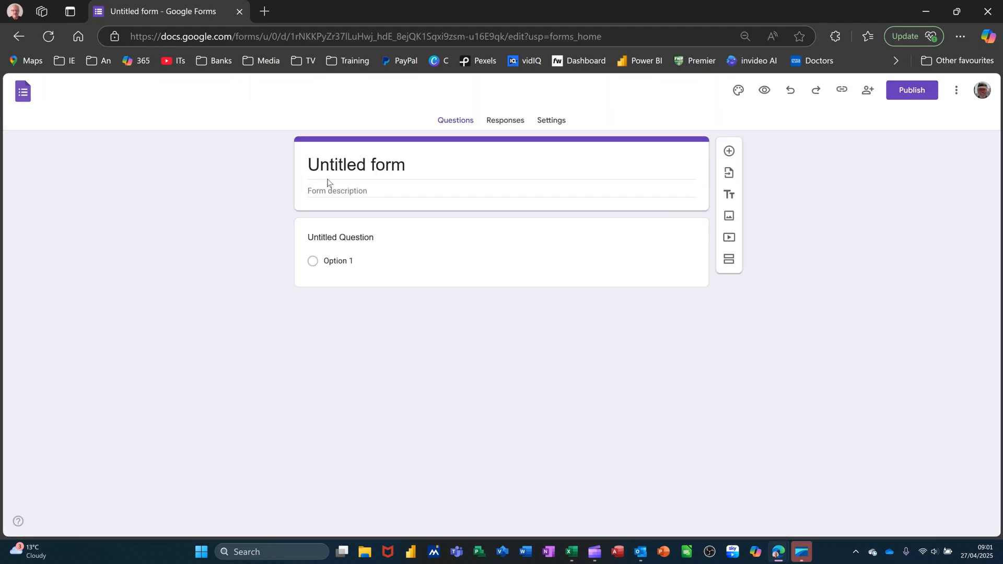
{"action": "left_click", "coordinate": [330, 166]}
{"action": "left_click_drag", "start_coordinate": [425, 165], "coordinate": [286, 155]}
{"action": "type", "text": "W"}
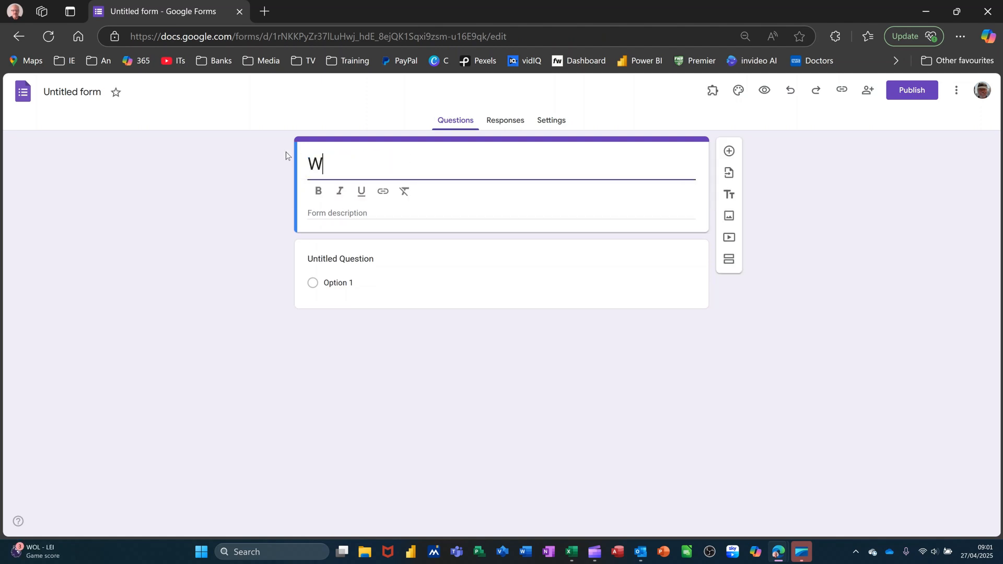
{"action": "type", "text": "aterloo"}
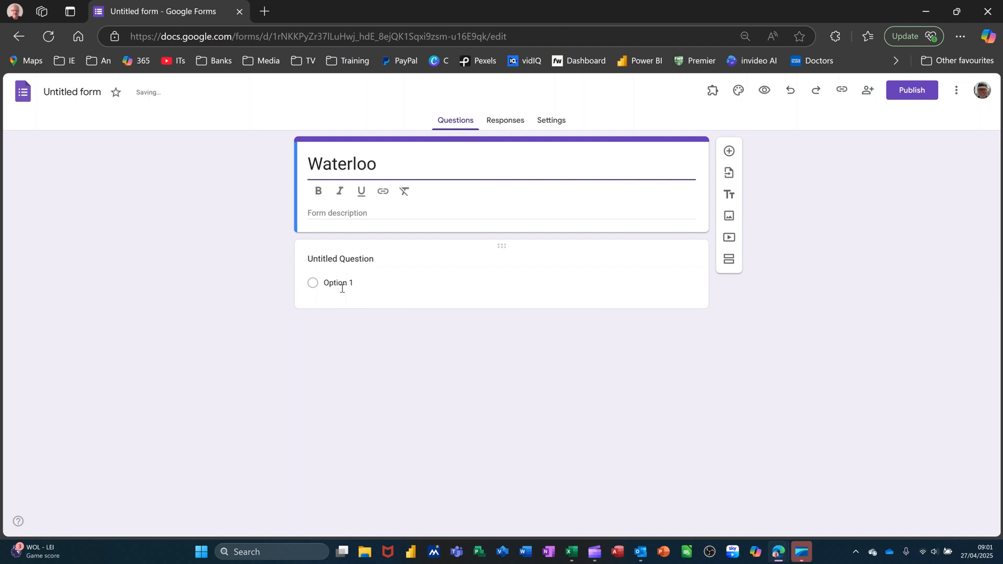
- Set the first multiple-choice question to "Who Won Waterloo" with the options "French" and "British"
{"action": "left_click", "coordinate": [372, 285]}
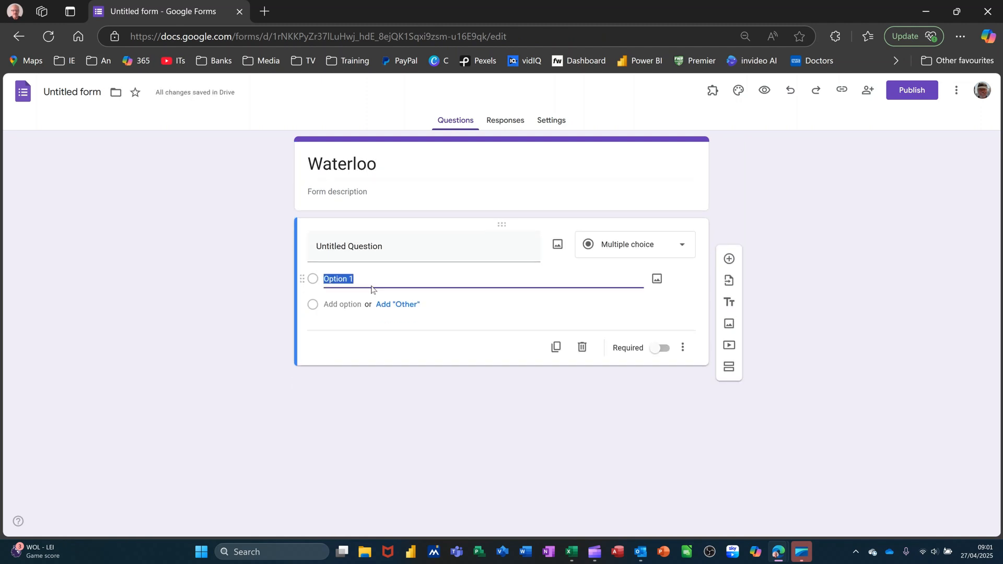
{"action": "left_click", "coordinate": [410, 252]}
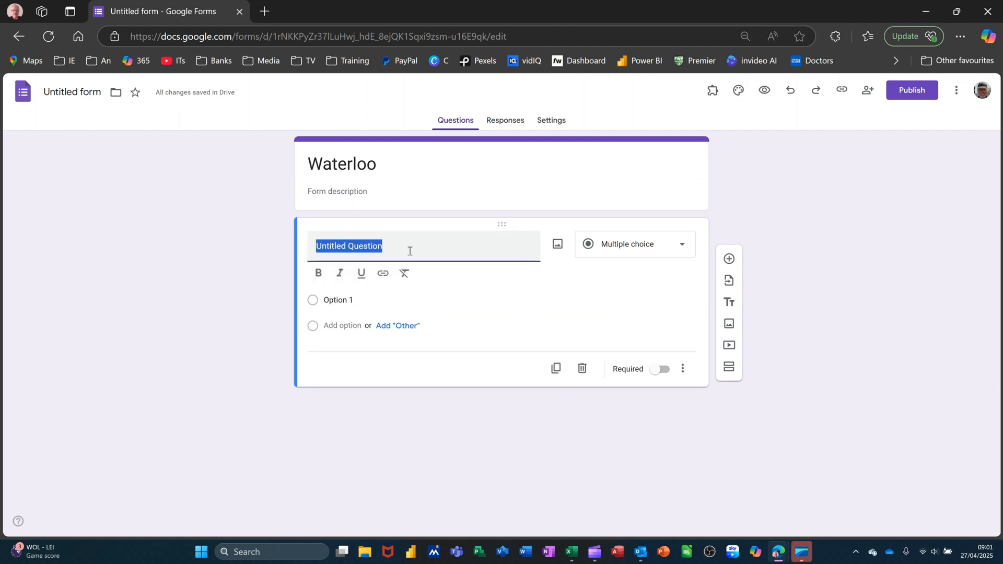
{"action": "type", "text": "Who Won Waterloo"}
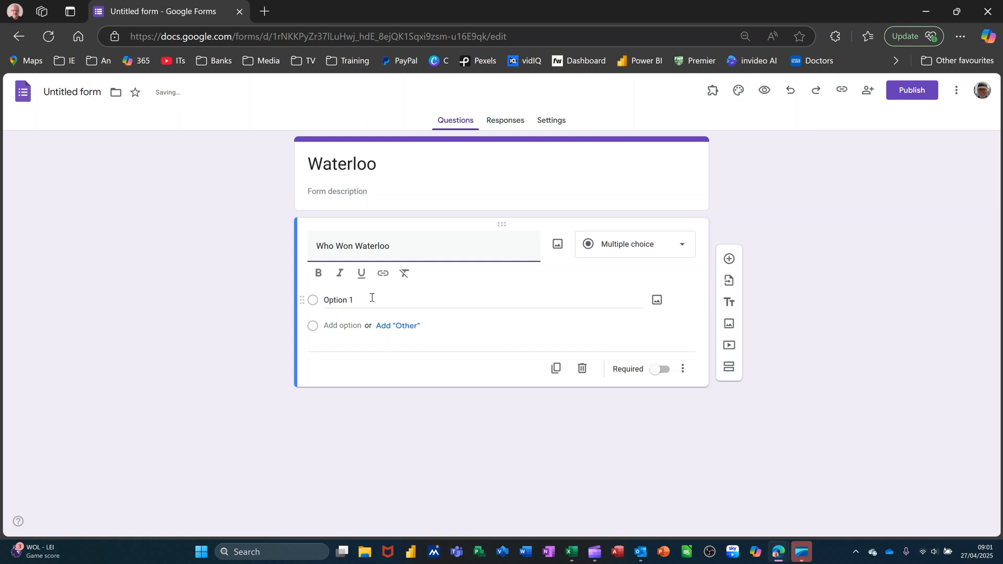
{"action": "left_click", "coordinate": [372, 298]}
{"action": "type", "text": "French"}
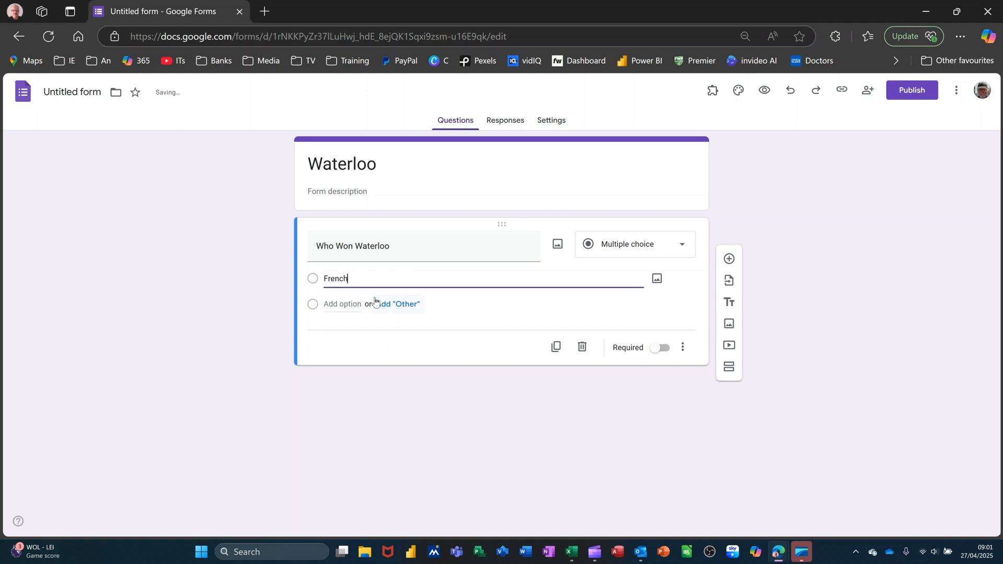
{"action": "left_click", "coordinate": [328, 305]}
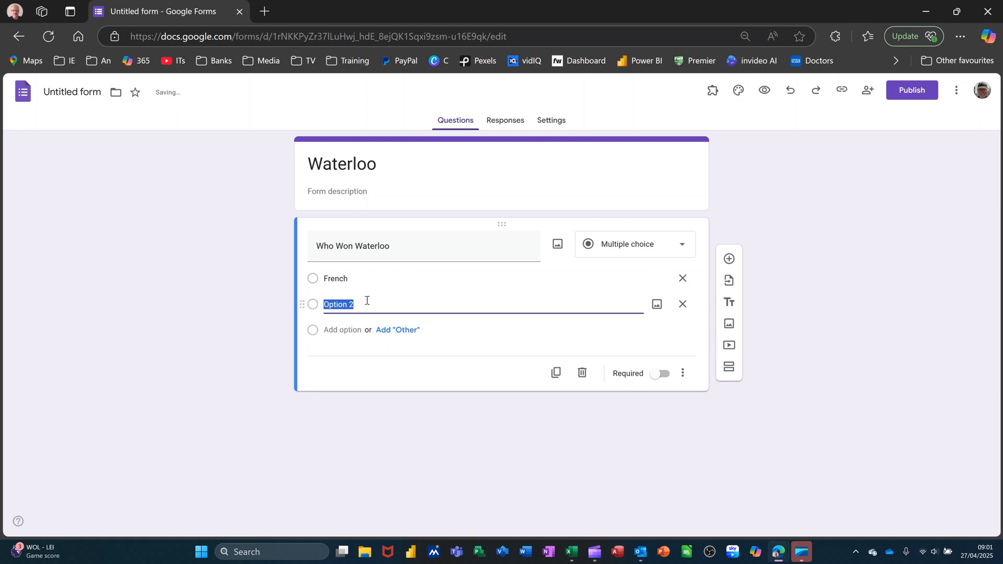
{"action": "type", "text": "British"}
{"action": "left_click", "coordinate": [433, 364]}
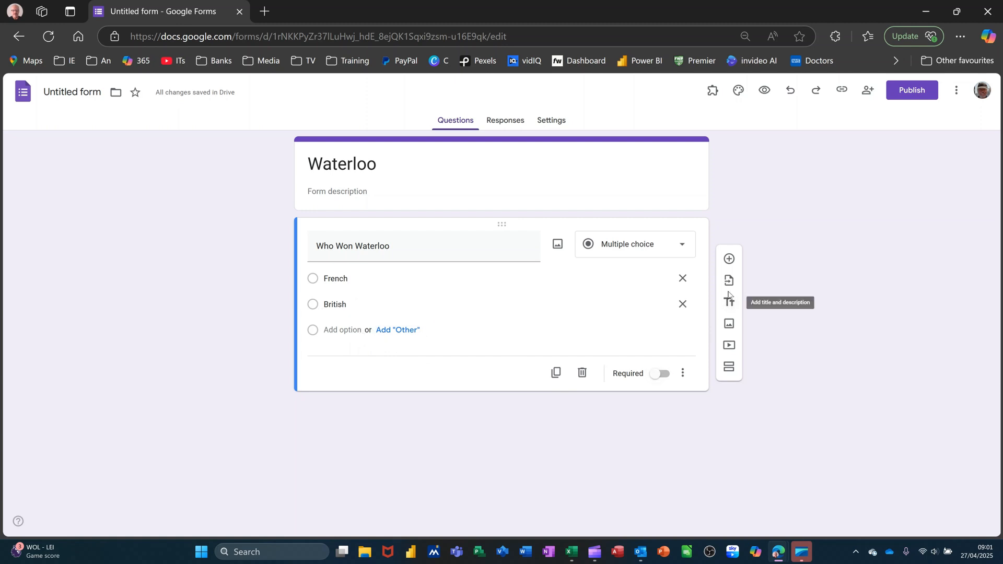
- Add a second multiple-choice question, "Wen was Waterloo", with the options "1815" and "1816"
{"action": "left_click", "coordinate": [731, 259]}
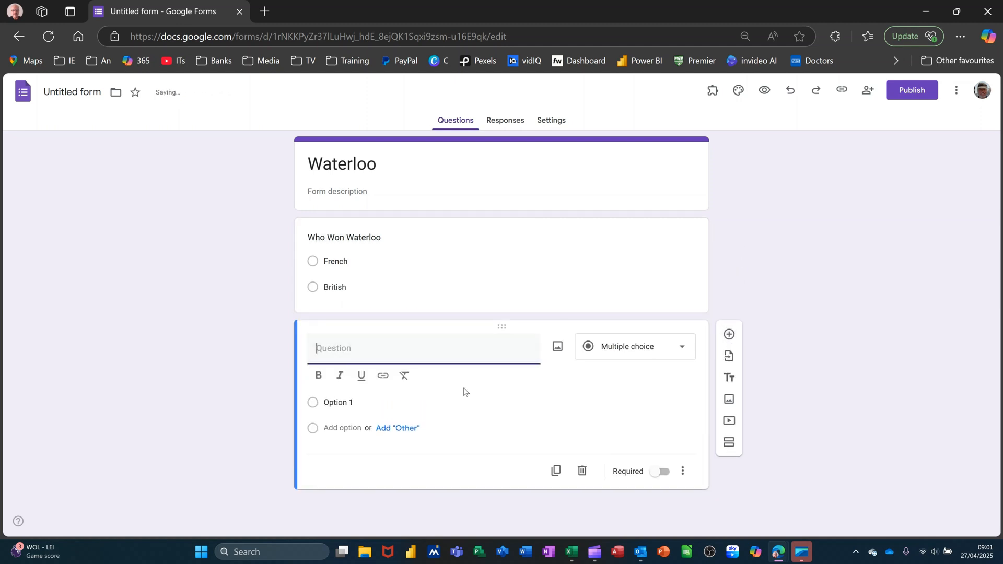
{"action": "type", "text": "Wen wa"}
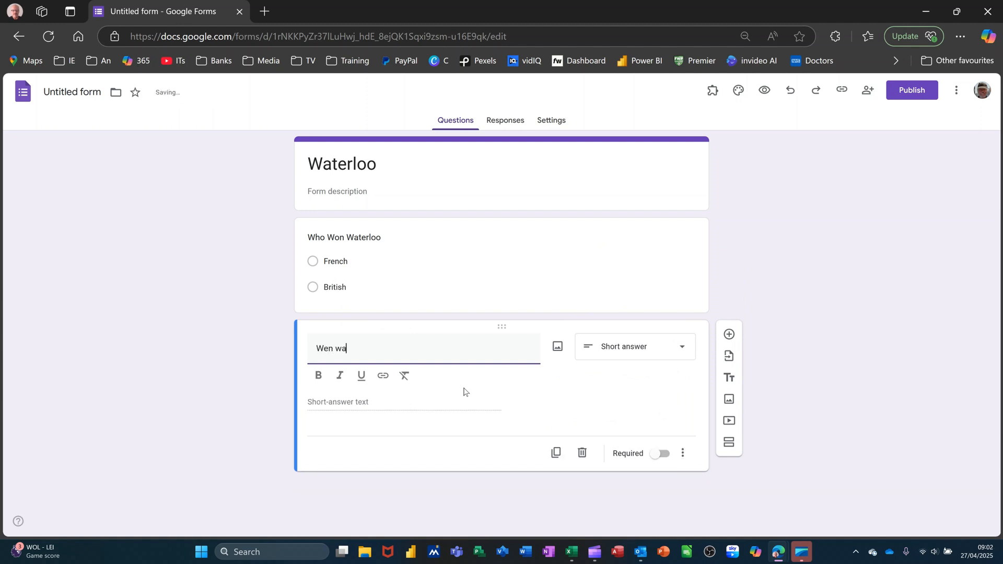
{"action": "type", "text": "s Waterloo"}
{"action": "left_click", "coordinate": [376, 400]}
{"action": "type", "text": "1815"}
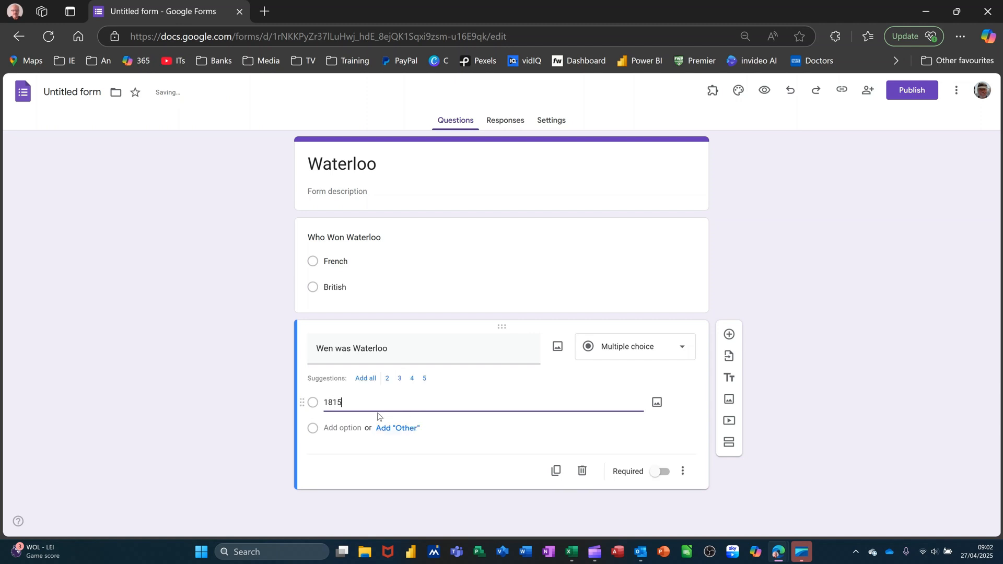
{"action": "left_click", "coordinate": [337, 428]}
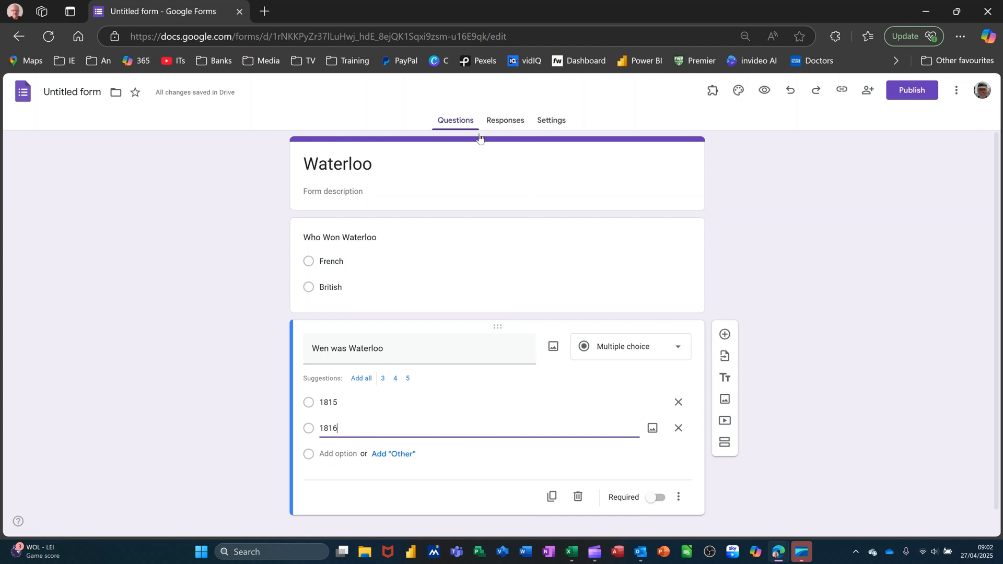
- Name the form file "Waterloo" and link its responses to a new spreadsheet called "Waterloo (Responses)"
{"action": "left_click", "coordinate": [79, 93]}
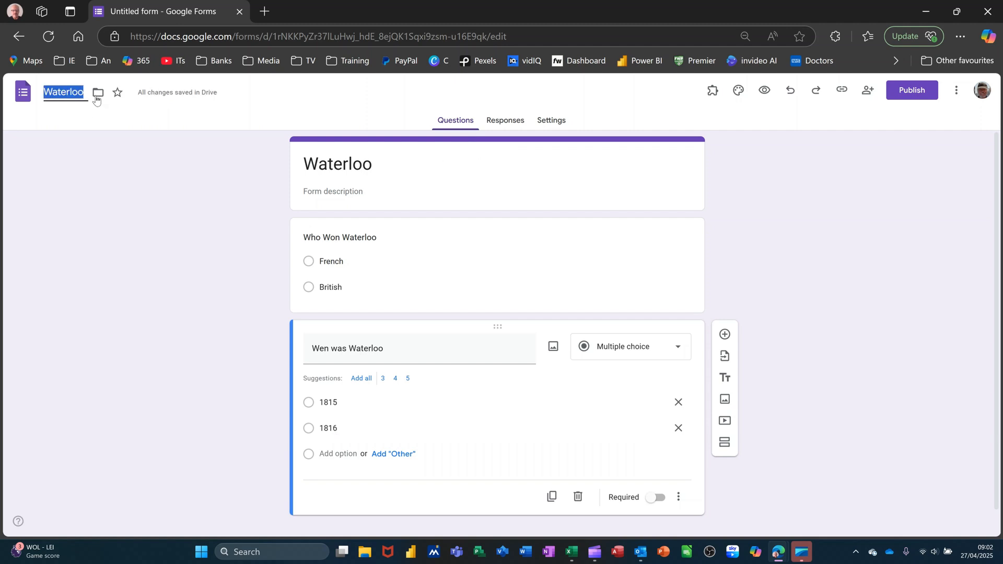
{"action": "left_click", "coordinate": [502, 125]}
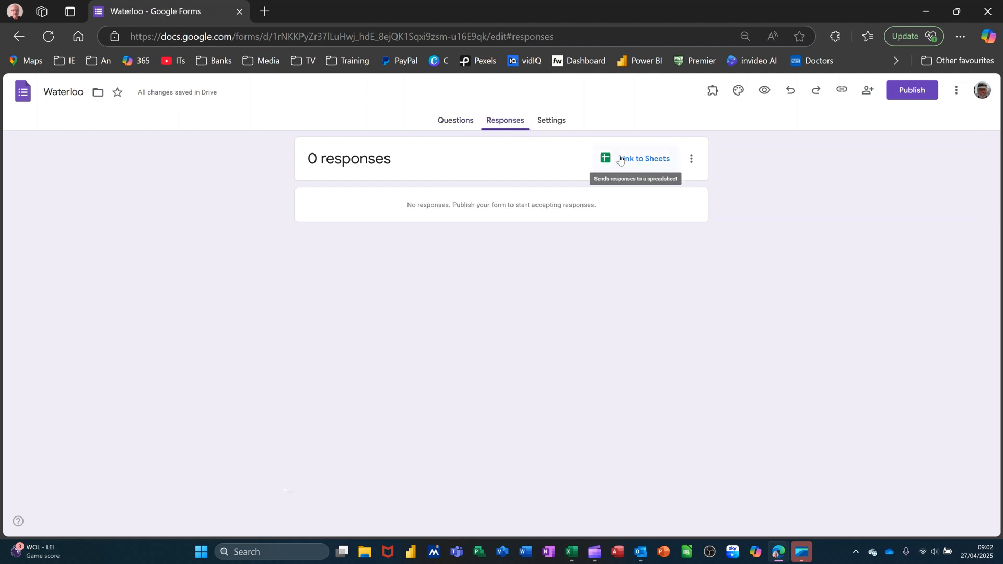
{"action": "left_click", "coordinate": [639, 161]}
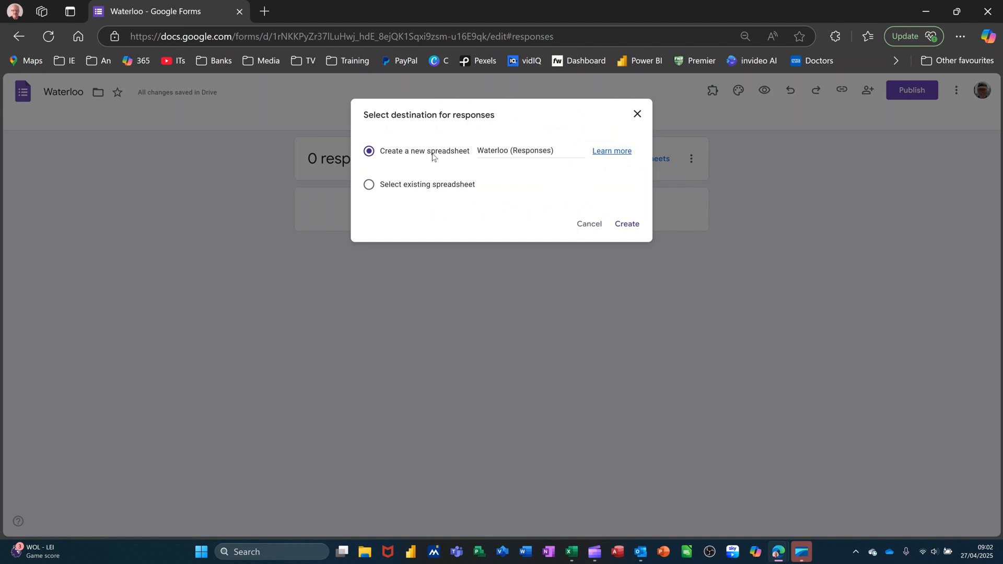
{"action": "left_click", "coordinate": [630, 225]}
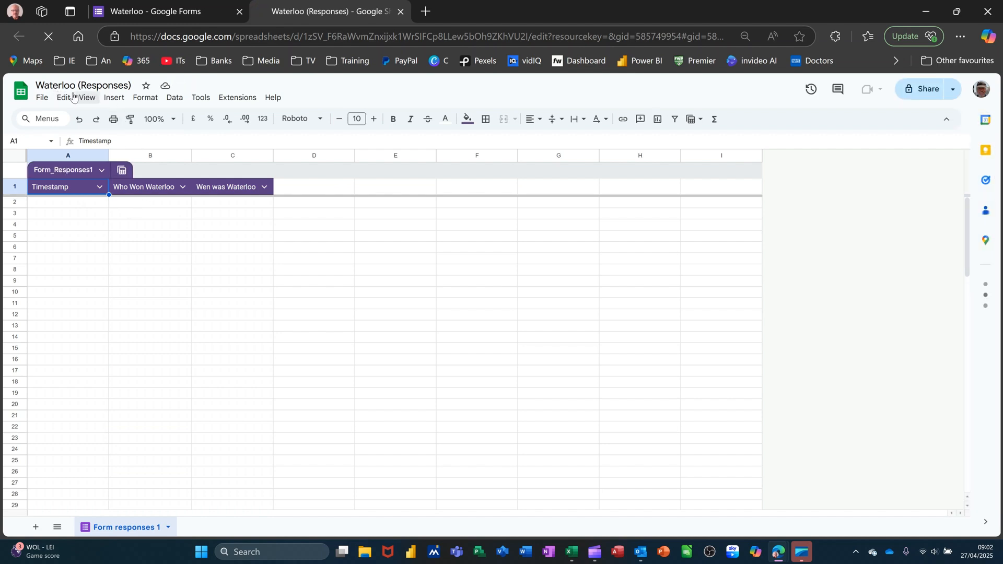
- Return to the form and review its settings, including the response options and the choices for collecting email addresses
{"action": "left_click", "coordinate": [186, 12]}
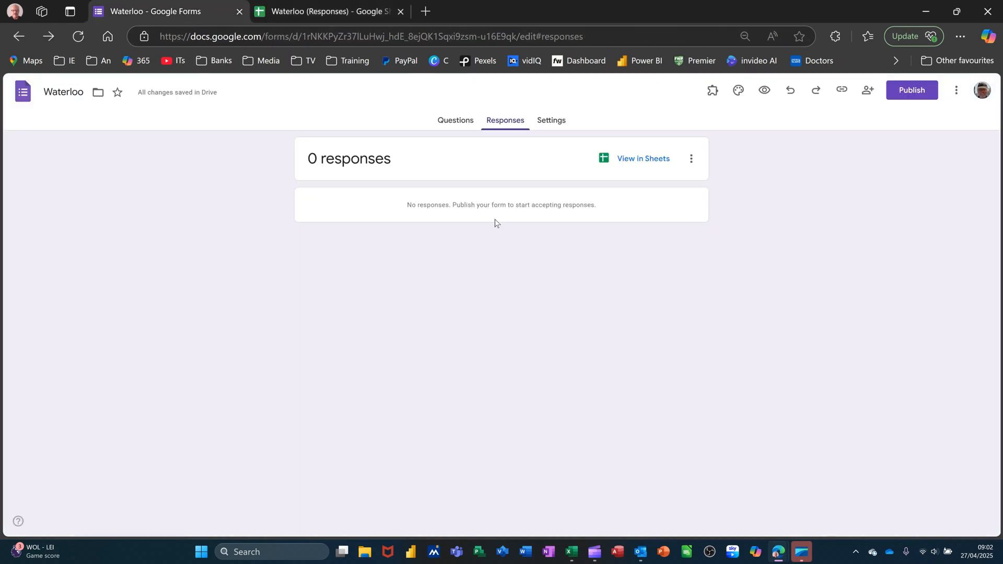
{"action": "left_click", "coordinate": [548, 123]}
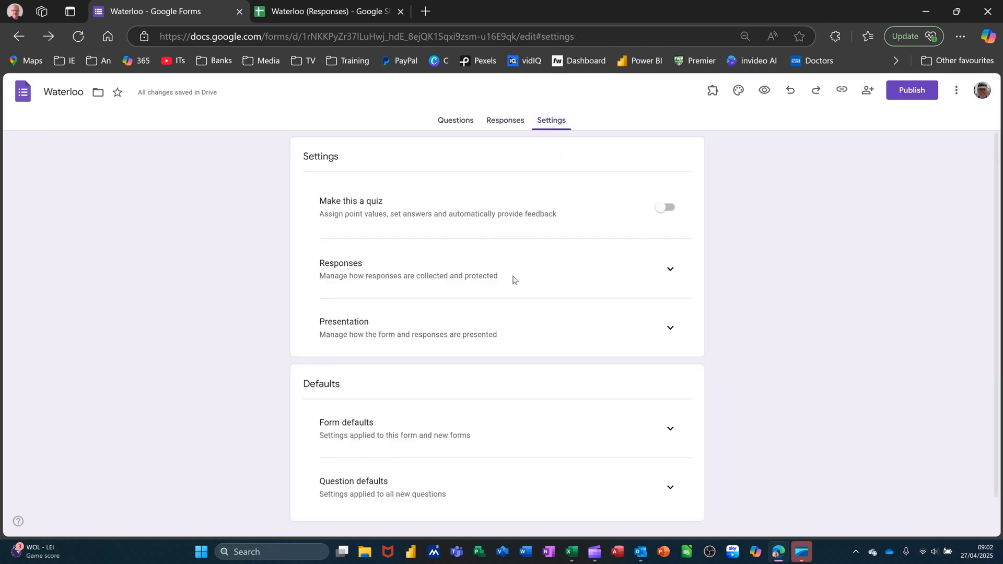
{"action": "left_click", "coordinate": [674, 273]}
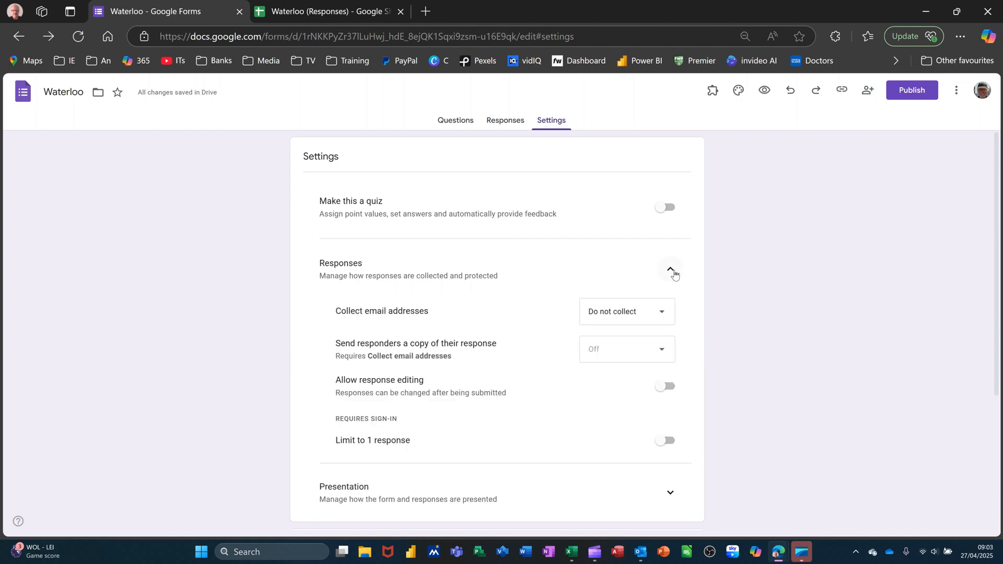
{"action": "left_click", "coordinate": [668, 317]}
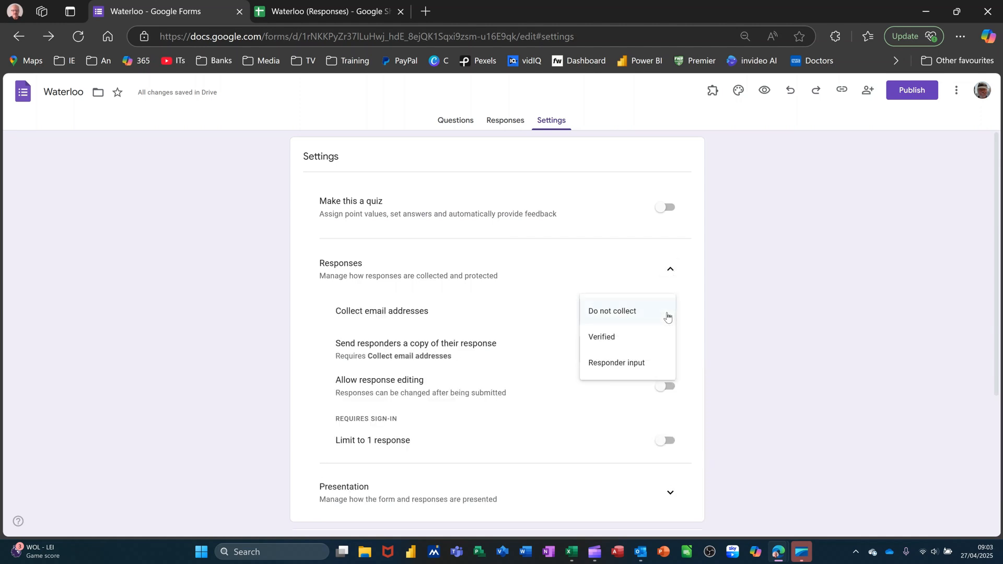
{"action": "left_click", "coordinate": [668, 315]}
{"action": "scroll", "coordinate": [546, 297], "scroll_direction": "down", "scroll_amount": 3}
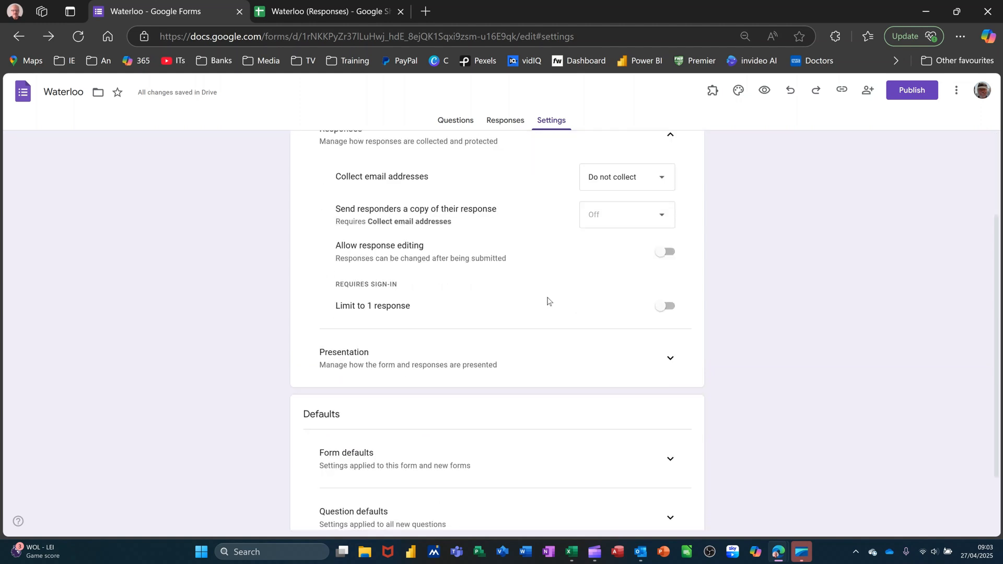
{"action": "scroll", "coordinate": [624, 302], "scroll_direction": "down", "scroll_amount": 1}
{"action": "scroll", "coordinate": [625, 302], "scroll_direction": "up", "scroll_amount": 1}
- Check who can respond to the form, publish it for anyone with the link, and dismiss the response-management tip
{"action": "left_click", "coordinate": [454, 121]}
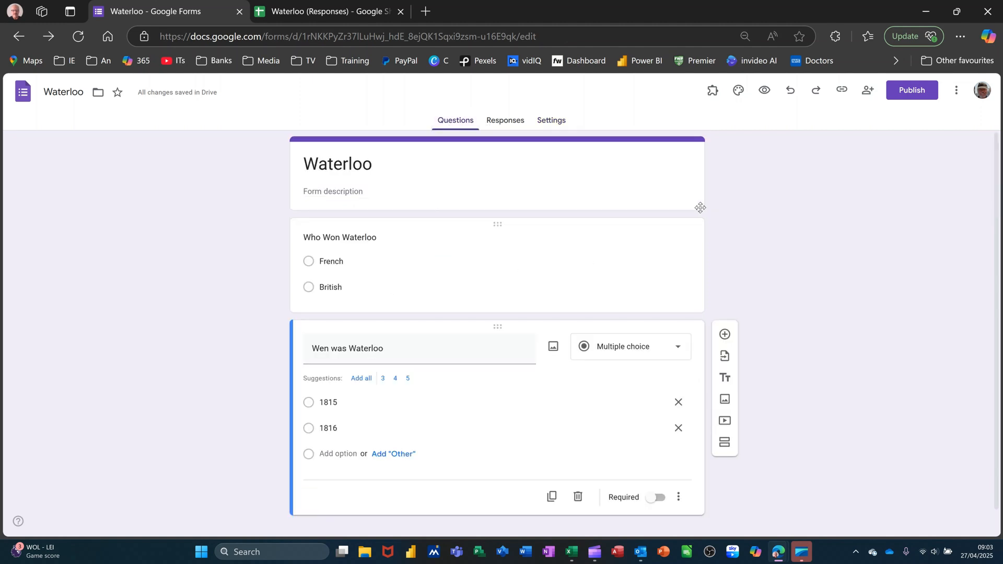
{"action": "left_click", "coordinate": [916, 94]}
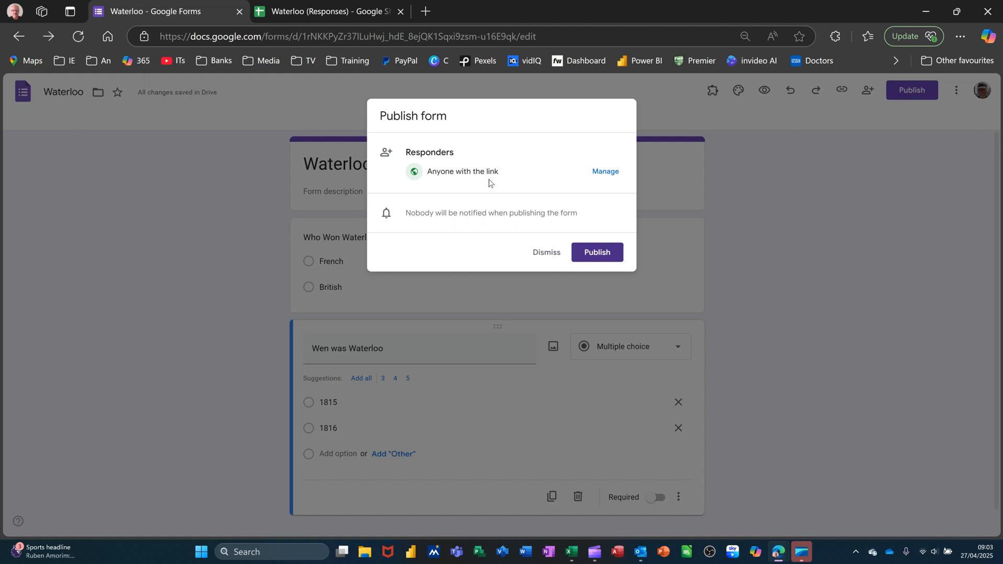
{"action": "left_click", "coordinate": [605, 172]}
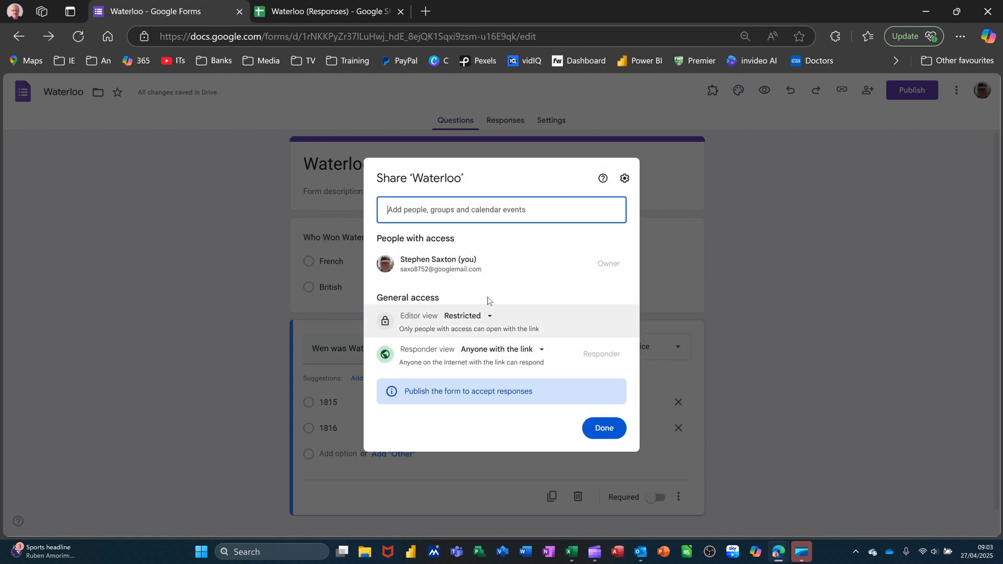
{"action": "left_click", "coordinate": [605, 431]}
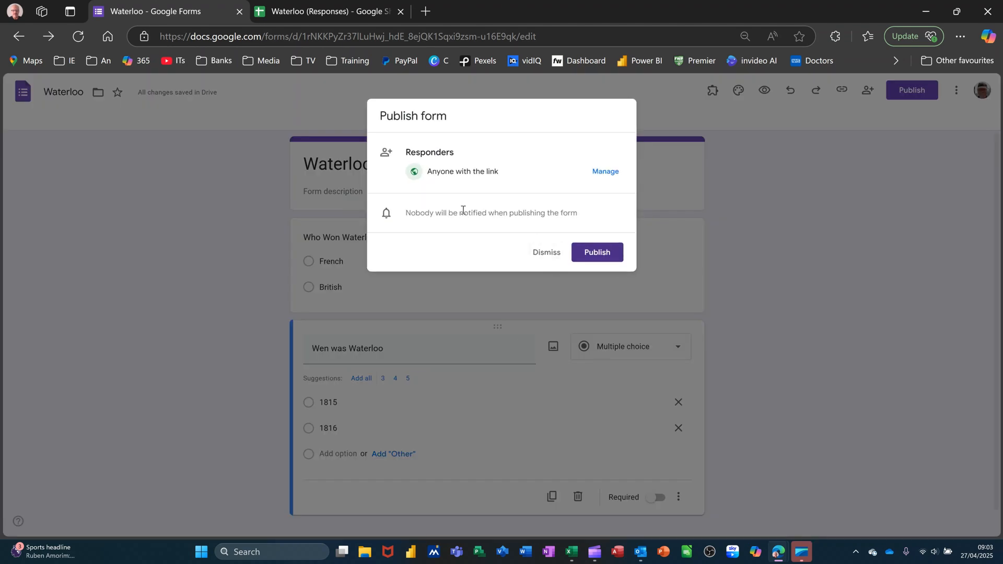
{"action": "left_click", "coordinate": [602, 253]}
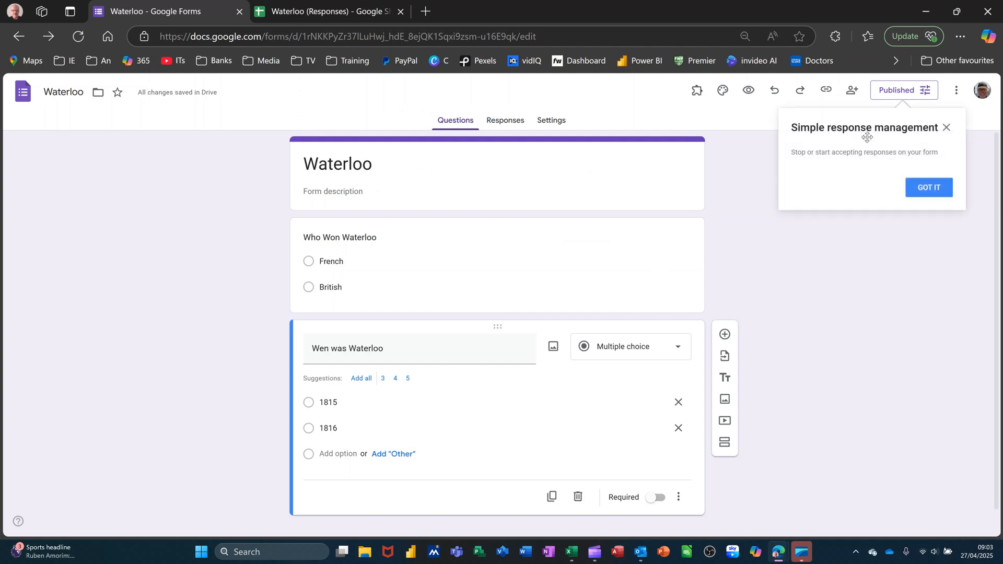
{"action": "left_click", "coordinate": [908, 192]}
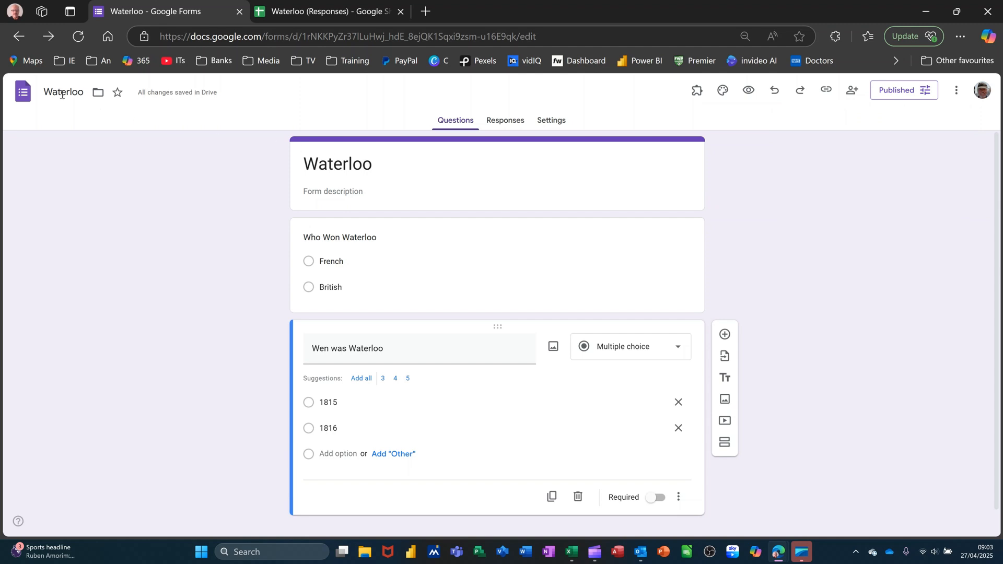
- Return to the forms home page and open the Waterloo form's responder link in a new browser tab
{"action": "left_click", "coordinate": [23, 92]}
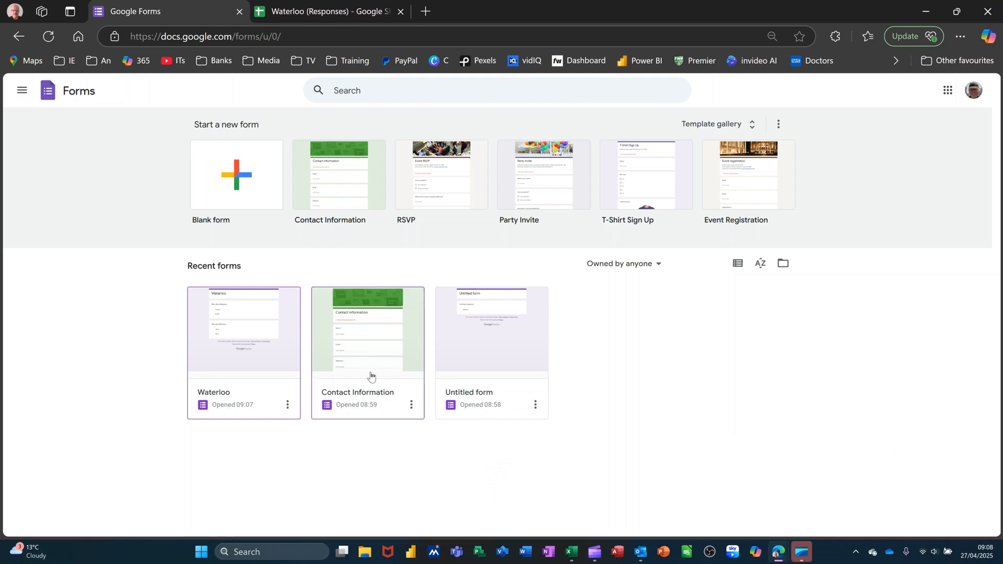
{"action": "left_click", "coordinate": [426, 14]}
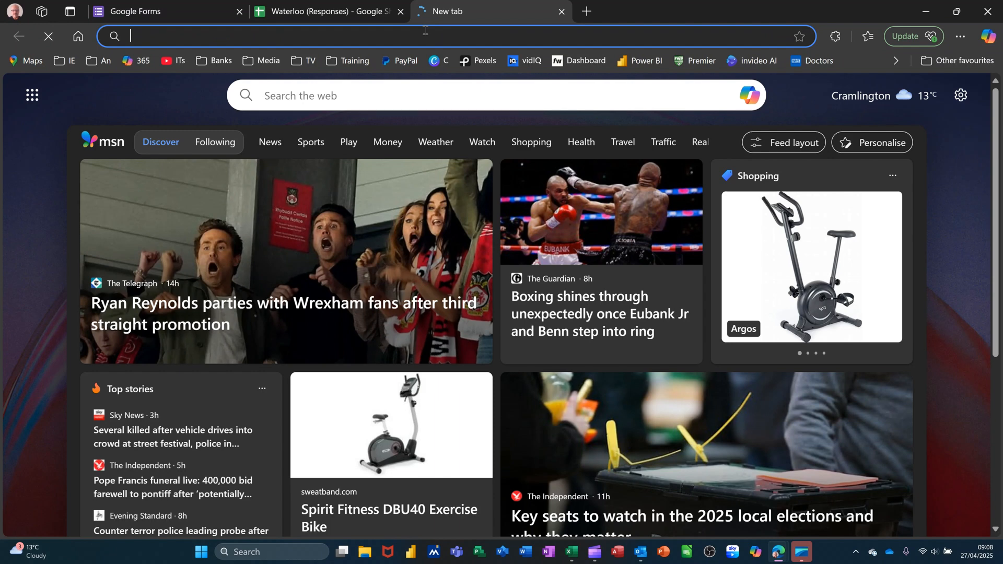
{"action": "type", "text": "https://docs.google.com/forms/d/e/1FAIpQLScnZ0kEleQI-01F0H8dQf0_M4DPES240d7yG8nglioS9rVuYQ/viewform?usp=dialog"}
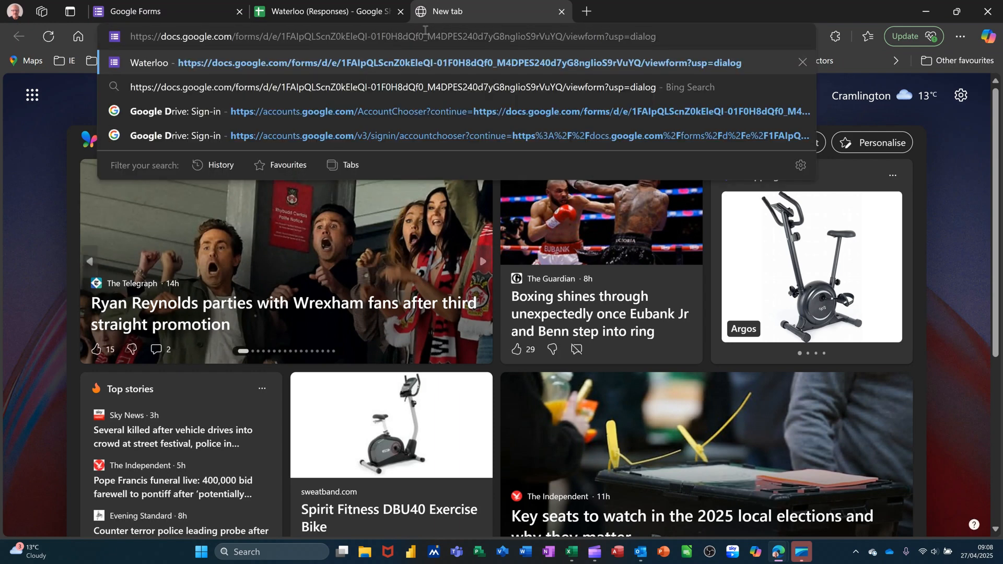
{"action": "key", "text": "Return"}
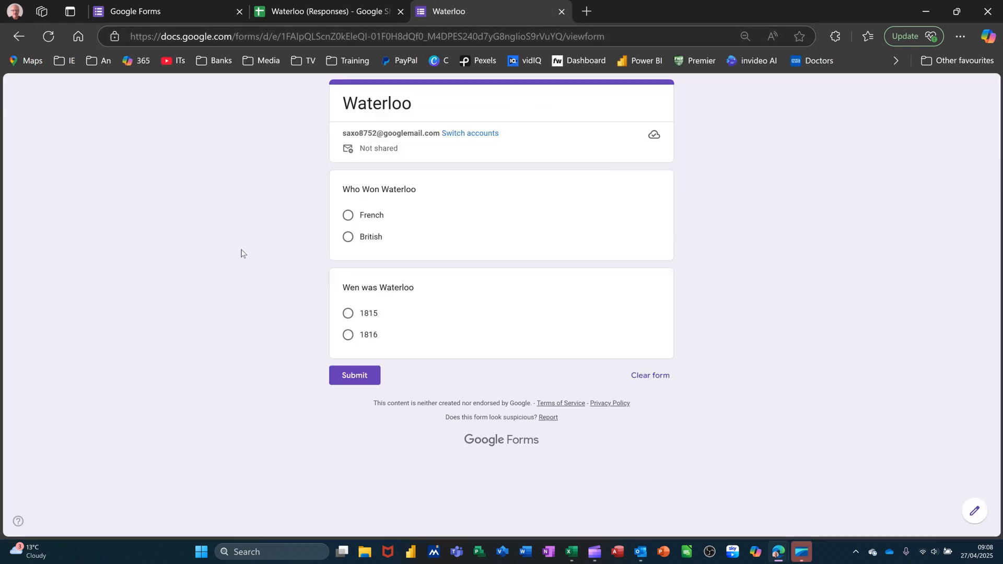
- Answer the form with "British" for the winner and "1815" for the date, and submit the response
{"action": "left_click", "coordinate": [348, 239]}
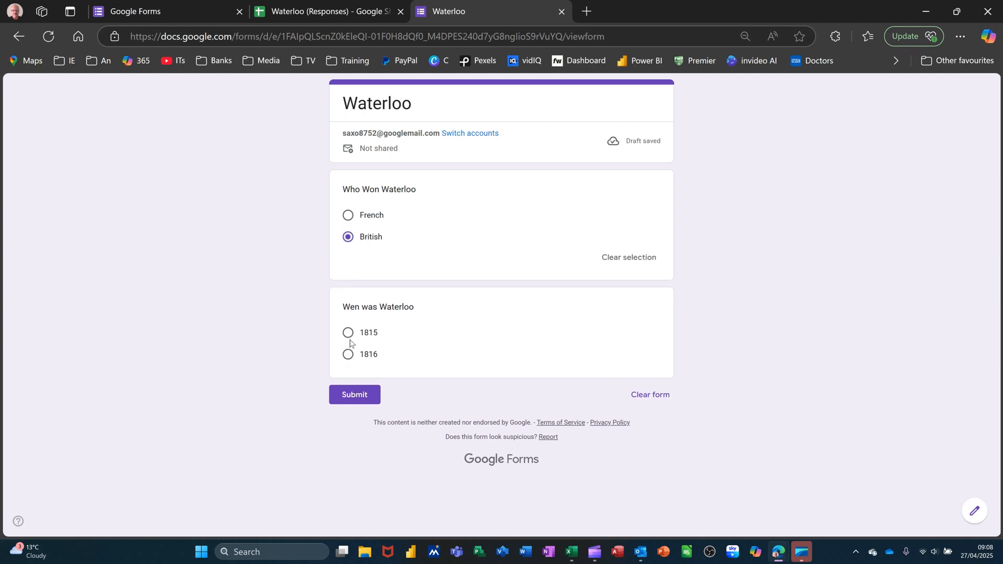
{"action": "left_click", "coordinate": [349, 335]}
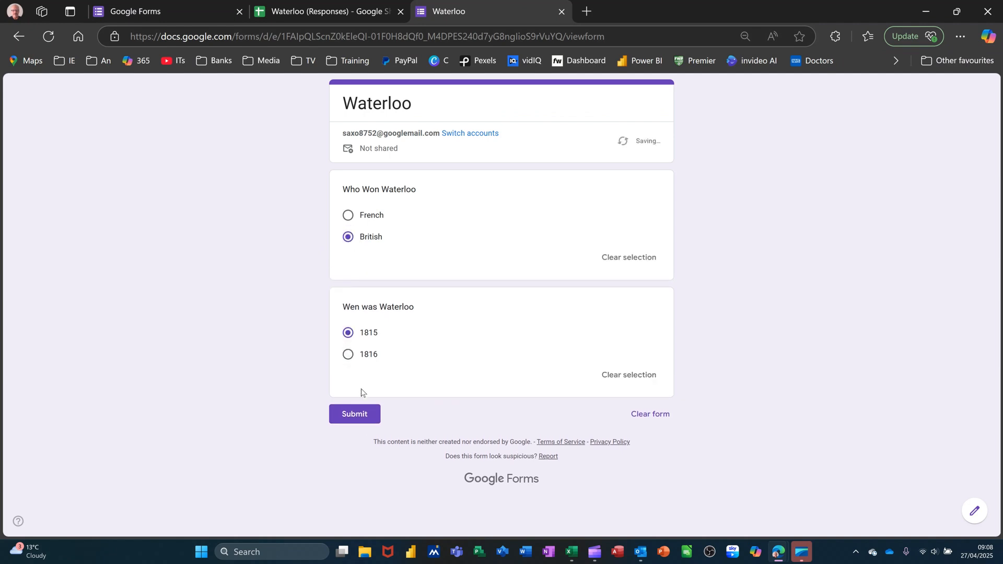
{"action": "left_click", "coordinate": [354, 415]}
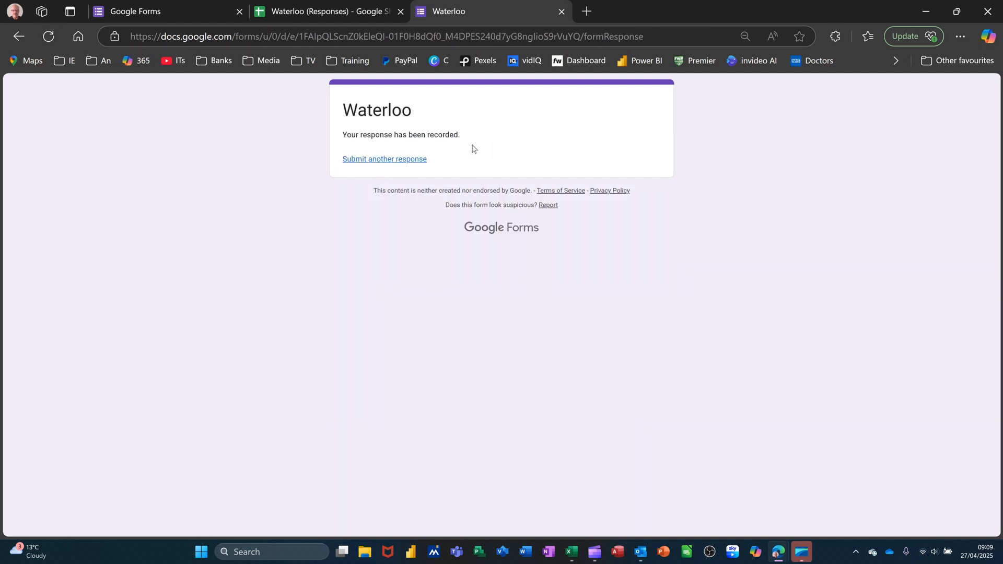
- Check the submitted answers in the Waterloo responses spreadsheet and close the browser tab of the submitted form
{"action": "left_click", "coordinate": [290, 10]}
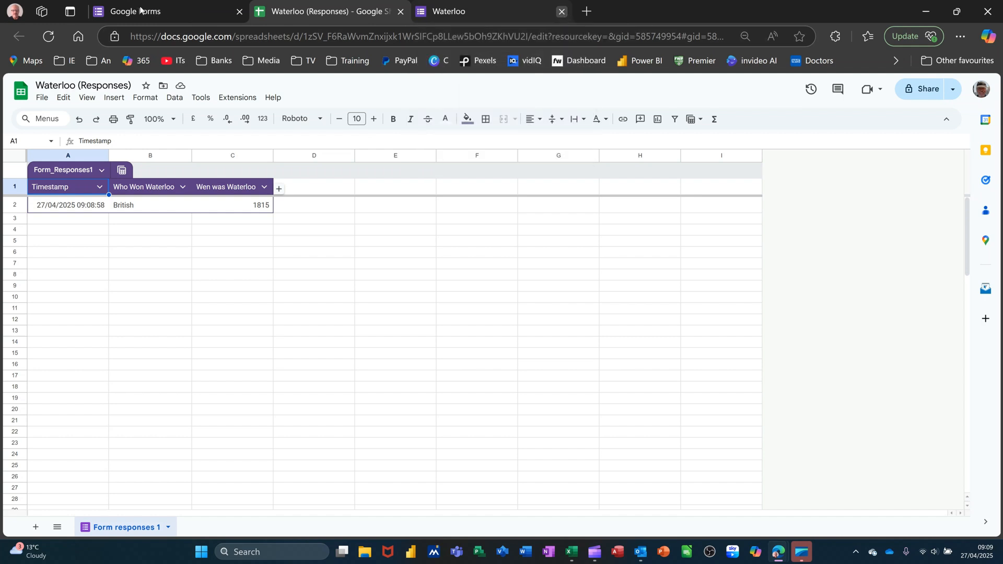
{"action": "left_click", "coordinate": [562, 12]}
- Create a new blank form from the forms home page and title it "Zulu War"
{"action": "left_click", "coordinate": [166, 9]}
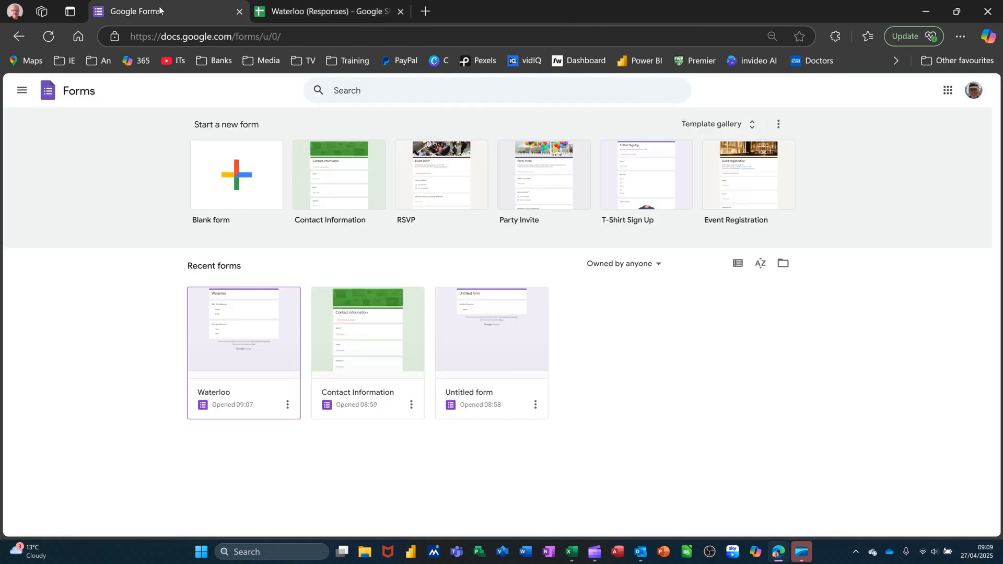
{"action": "left_click", "coordinate": [239, 166]}
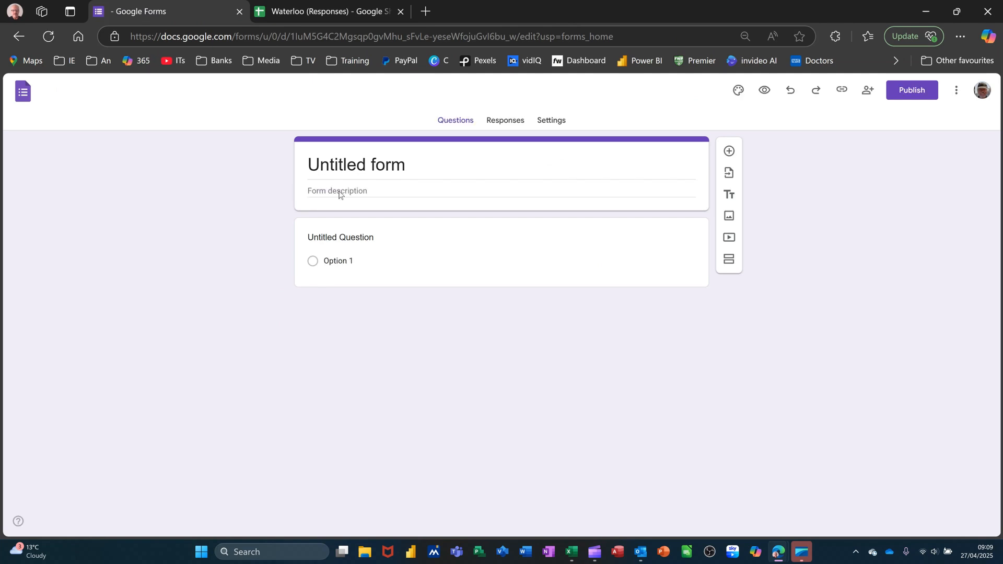
{"action": "left_click", "coordinate": [355, 158]}
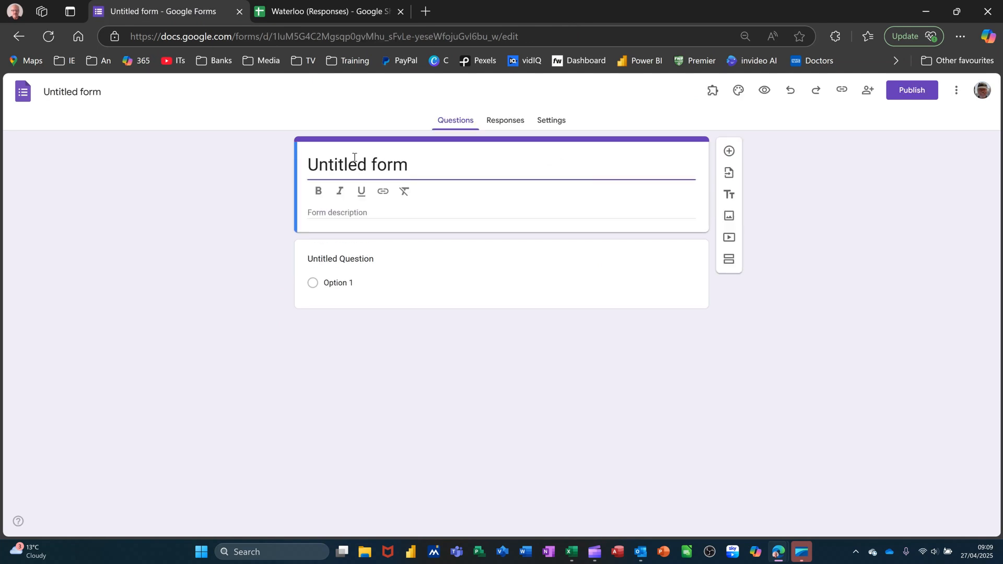
{"action": "left_click", "coordinate": [414, 161]}
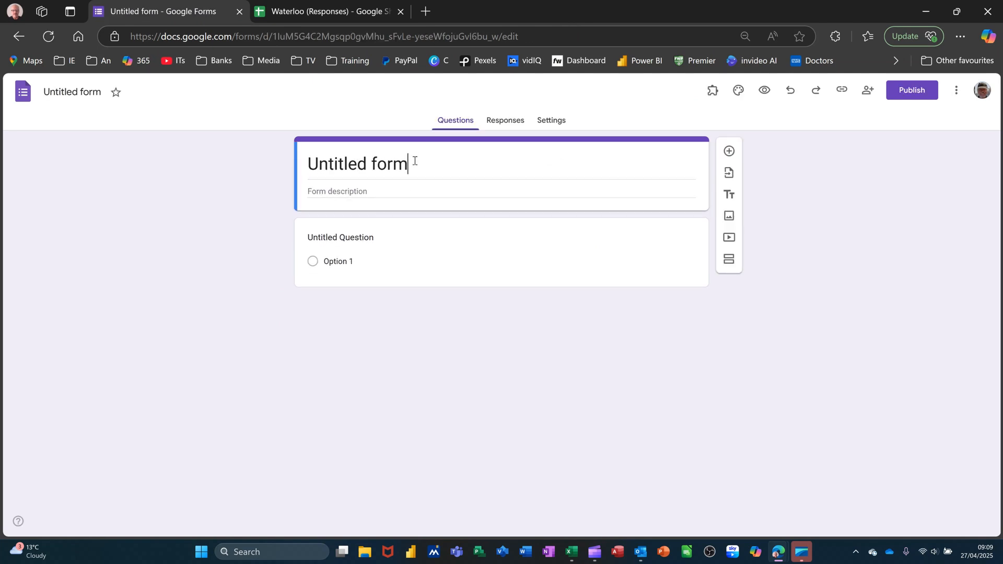
{"action": "left_click_drag", "start_coordinate": [414, 161], "coordinate": [289, 165]}
{"action": "type", "text": "Z"}
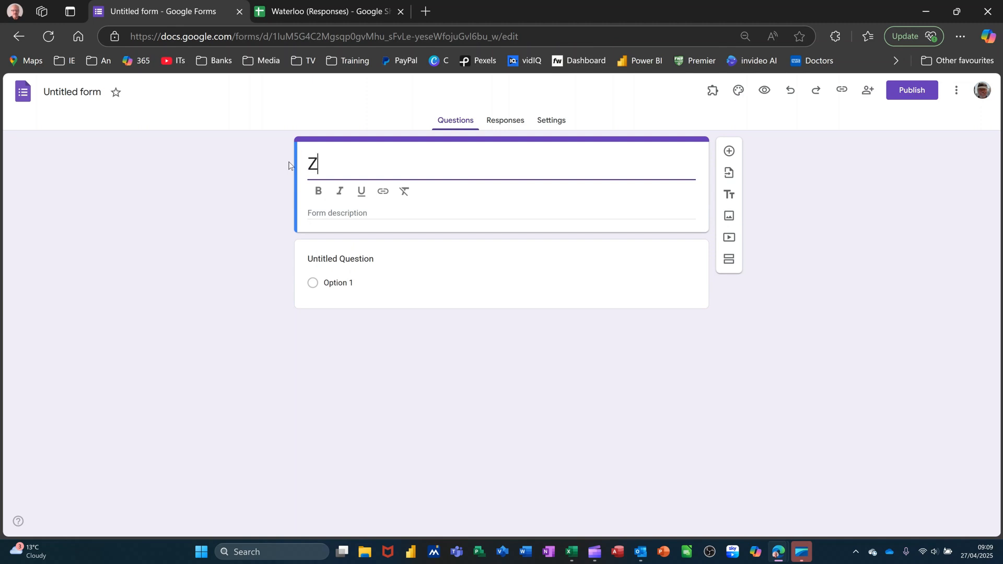
{"action": "type", "text": "ul War"}
{"action": "key", "text": "Left"}
{"action": "key", "text": "Left"}
{"action": "key", "text": "Left"}
{"action": "key", "text": "Left"}
{"action": "type", "text": "u"}
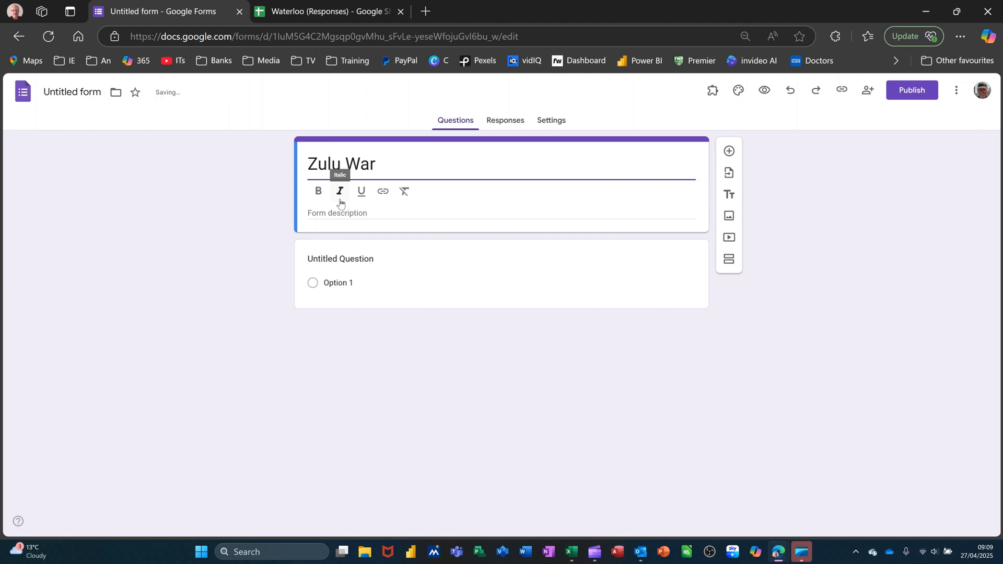
- Turn the untitled question into the multiple-choice question "When was it?" with the options 1879 and 1889
{"action": "left_click", "coordinate": [337, 283]}
{"action": "left_click", "coordinate": [401, 250]}
{"action": "type", "text": "W"}
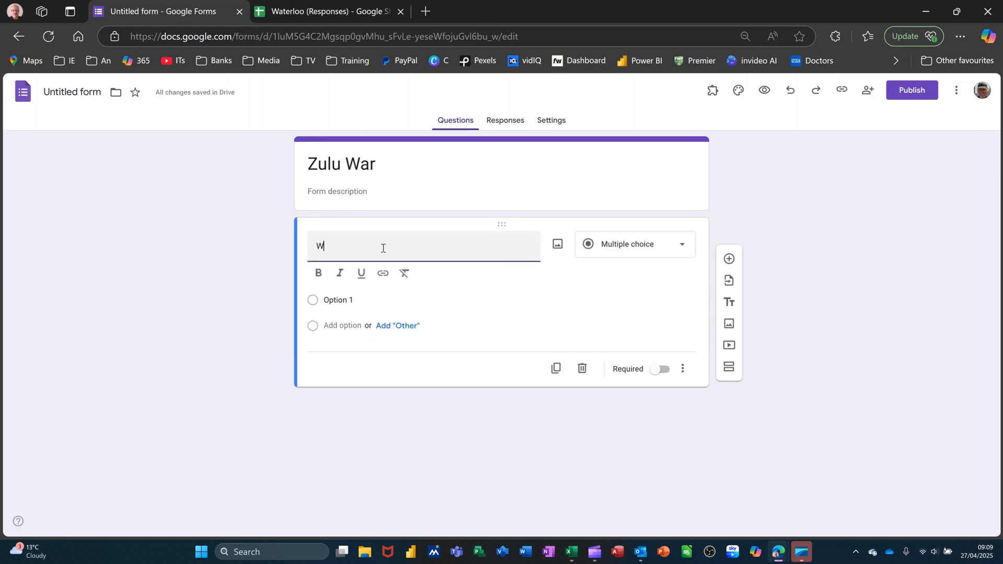
{"action": "type", "text": "hen was it?"}
{"action": "left_click", "coordinate": [345, 300]}
{"action": "type", "text": "1"}
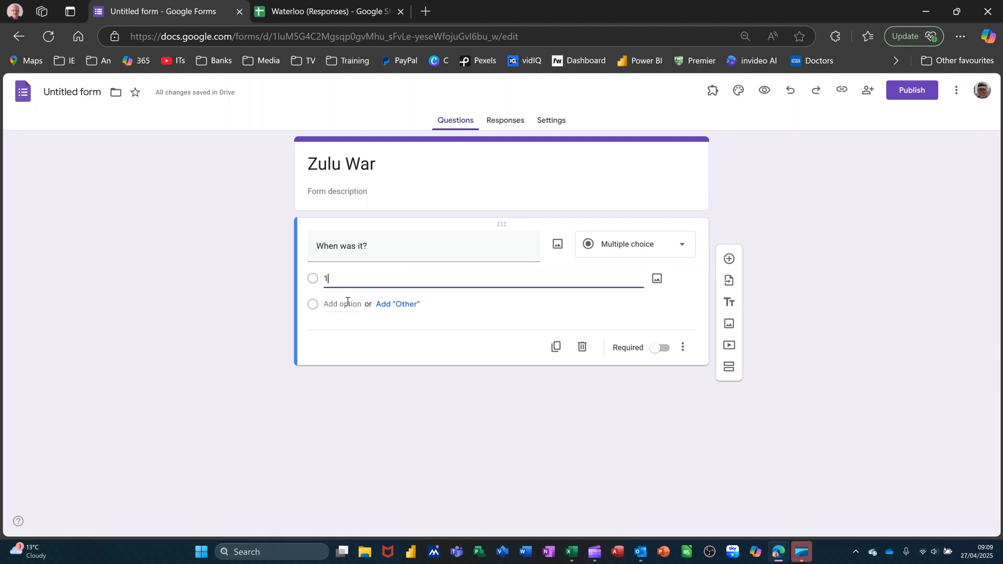
{"action": "type", "text": "879"}
{"action": "left_click", "coordinate": [331, 324]}
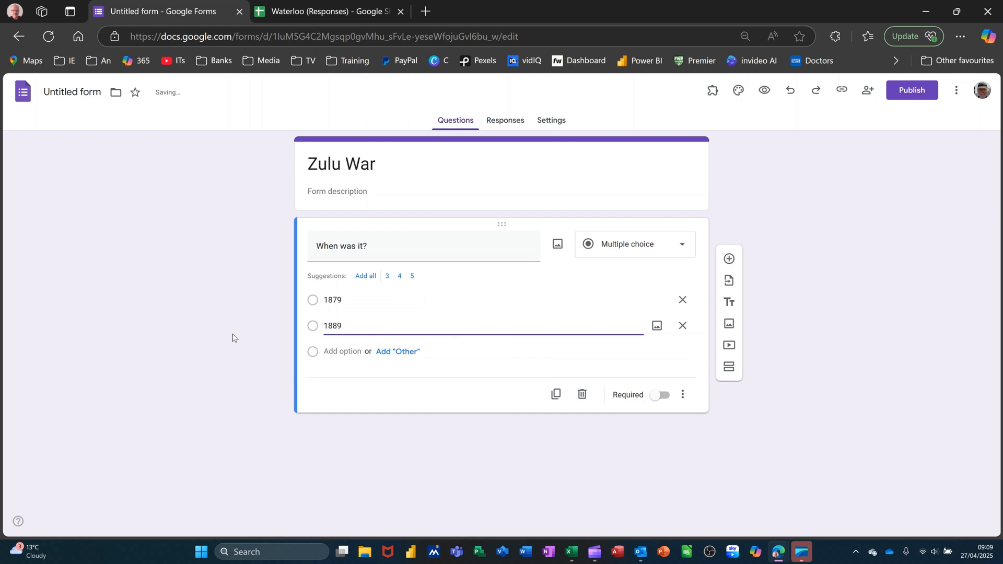
- Publish the Zulu War form and copy its responder link
{"action": "left_click", "coordinate": [909, 93]}
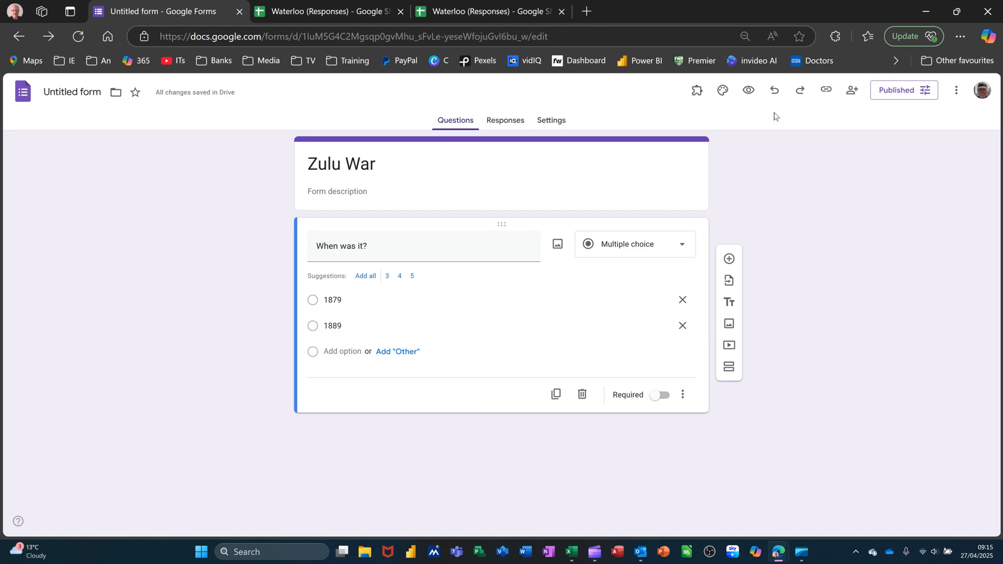
{"action": "left_click", "coordinate": [831, 92]}
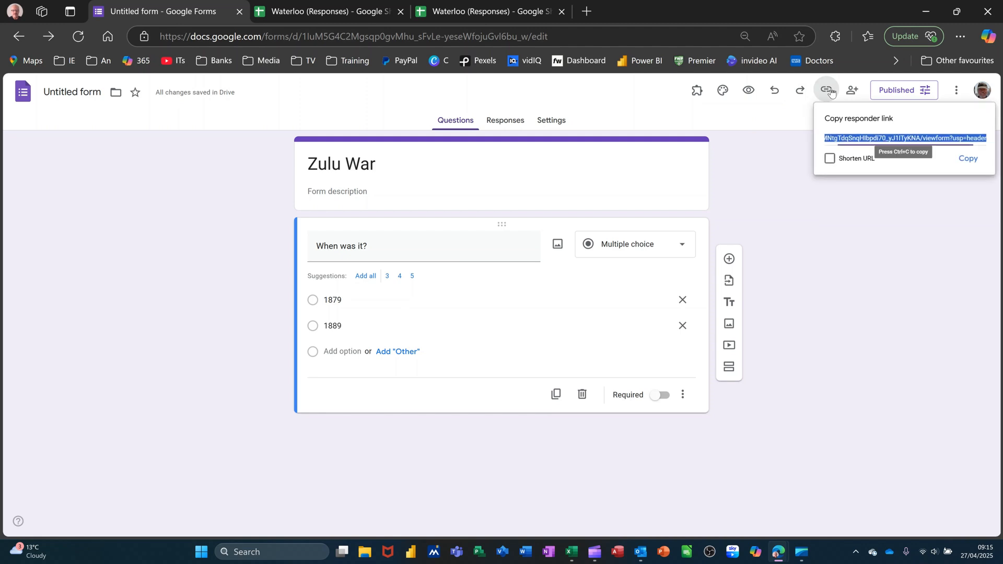
{"action": "left_click", "coordinate": [970, 162]}
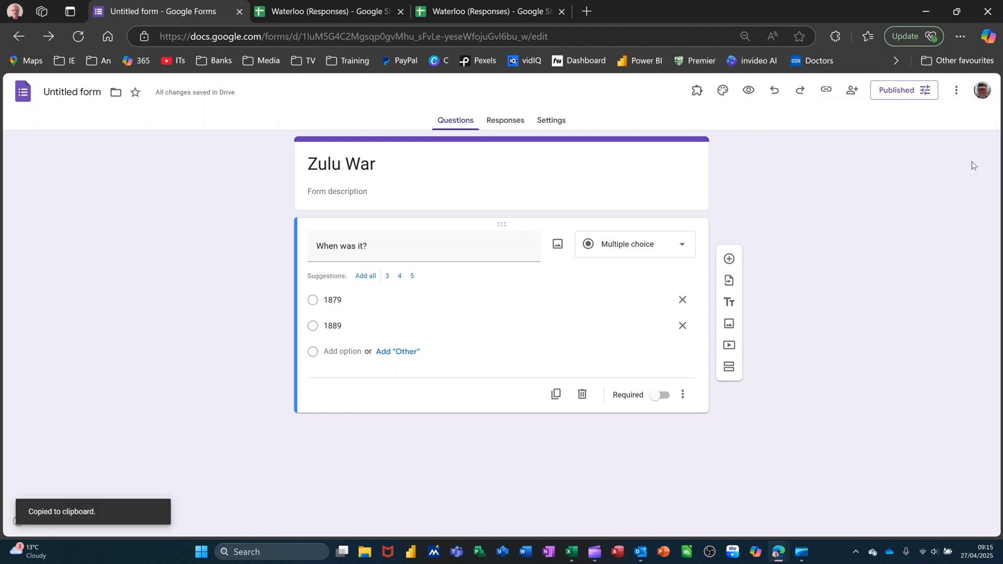
- Open the copied responder link in a new browser tab and submit a response with the answer 1879
{"action": "left_click", "coordinate": [588, 12]}
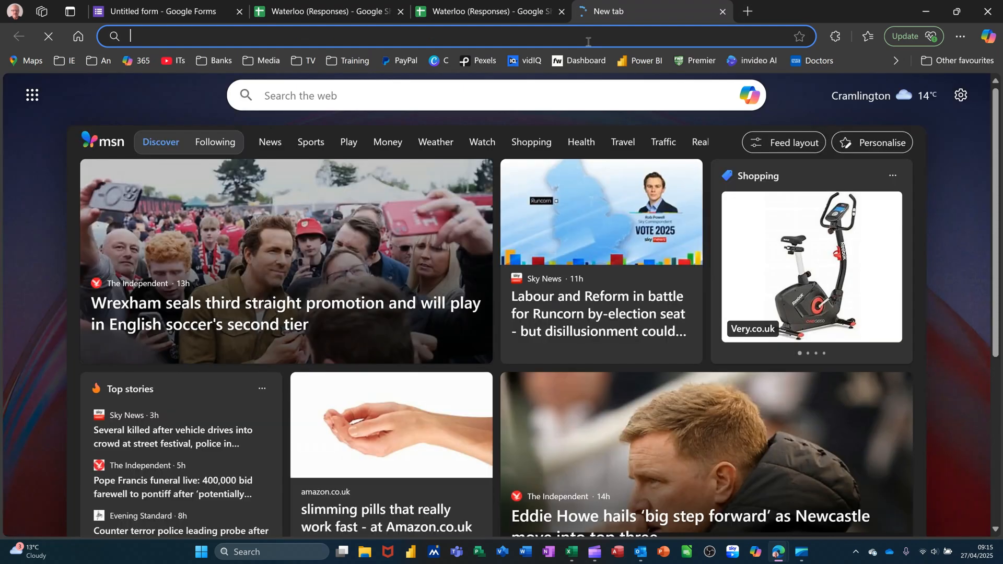
{"action": "key", "text": "ctrl+v"}
{"action": "key", "text": "Return"}
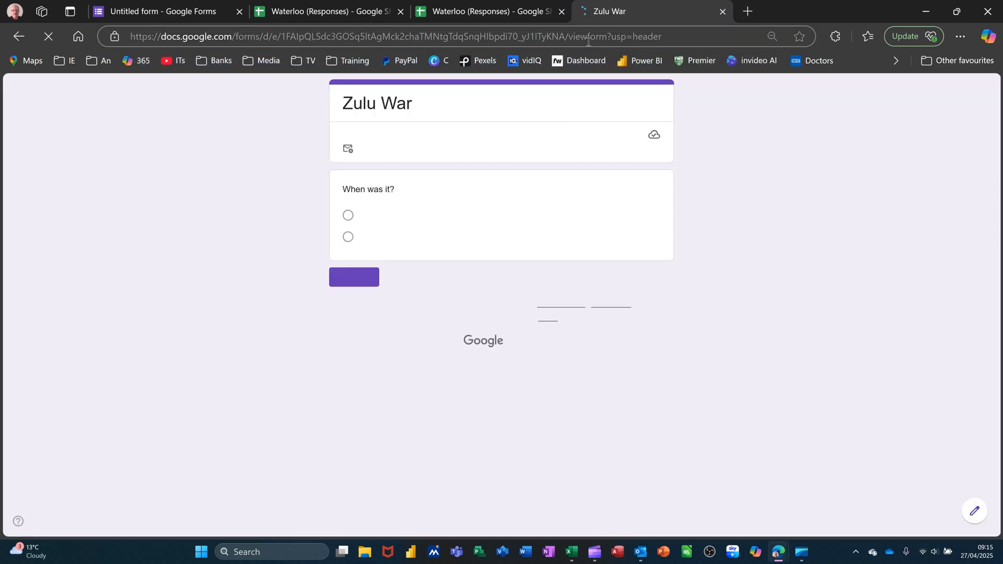
{"action": "left_click", "coordinate": [347, 217]}
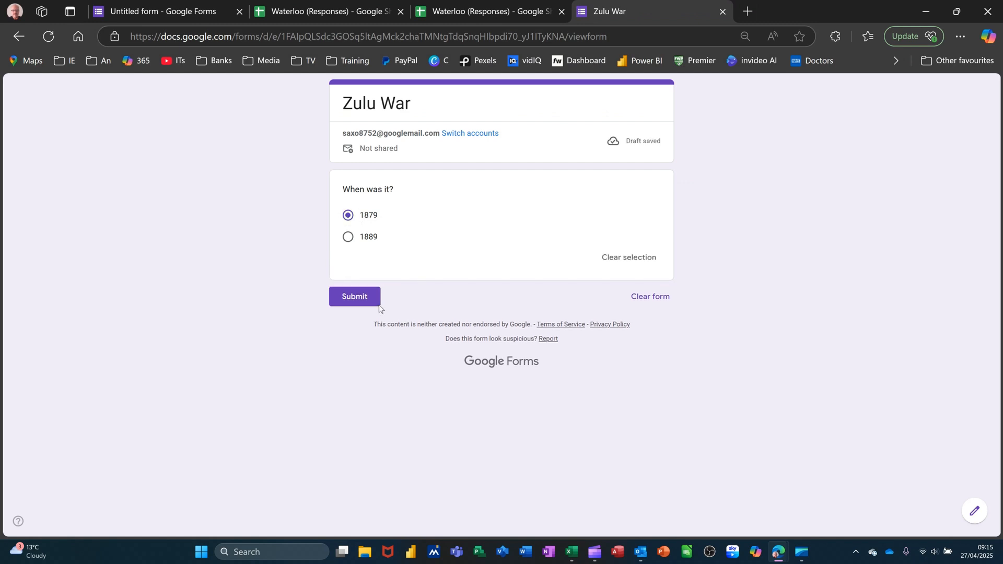
{"action": "left_click", "coordinate": [349, 299]}
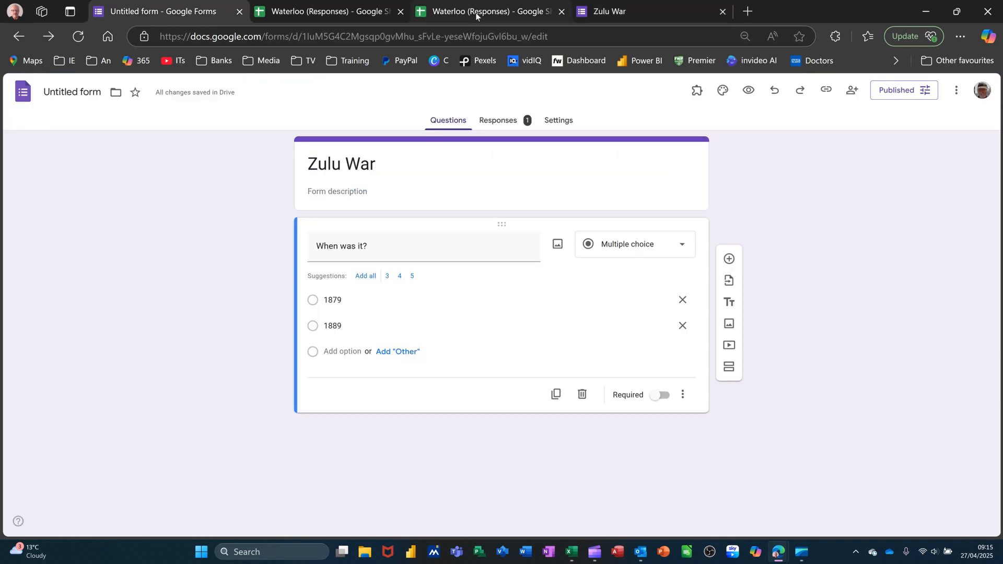
- Review the Zulu War response in the Waterloo responses spreadsheet and compare the two form response sheets
{"action": "left_click", "coordinate": [475, 12]}
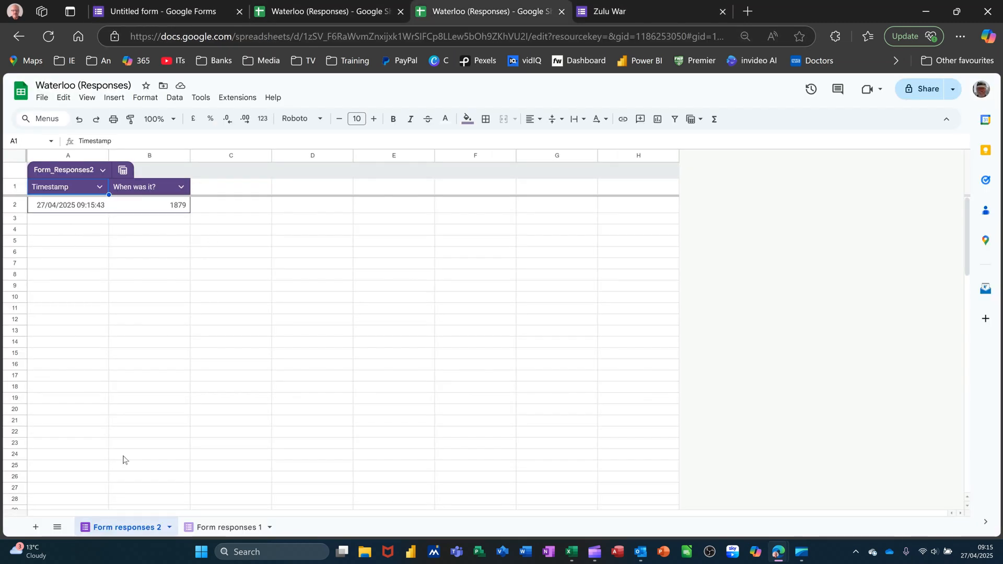
{"action": "left_click", "coordinate": [223, 529]}
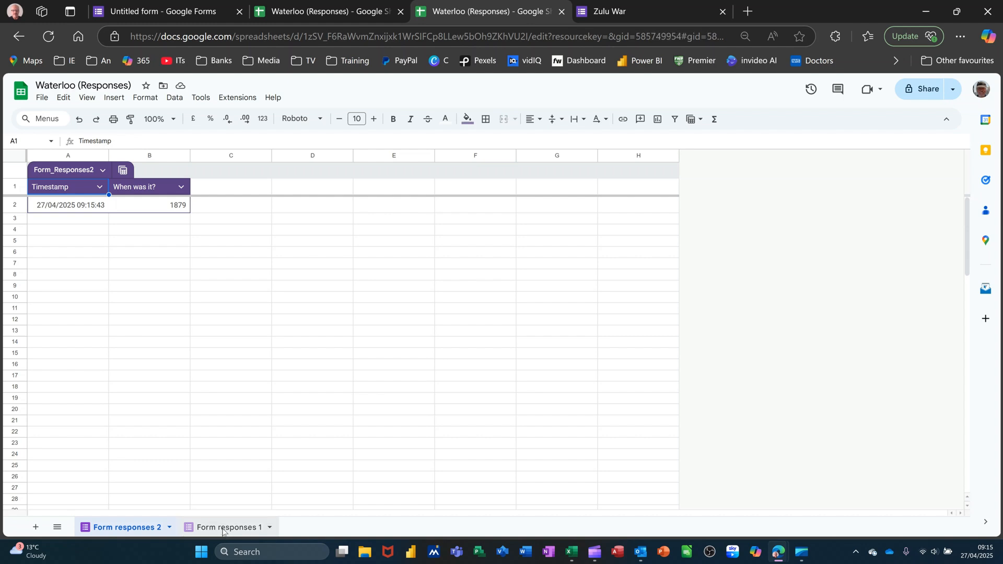
{"action": "left_click", "coordinate": [122, 528]}
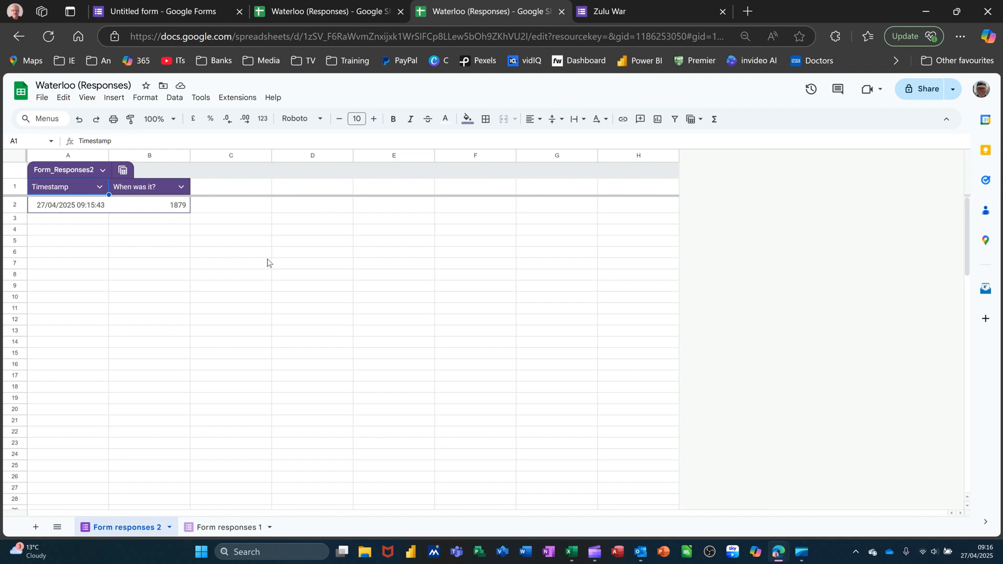
- Return to the untitled form, name its file "Zulu War" and go back to the forms home page
{"action": "left_click", "coordinate": [199, 12]}
{"action": "left_click", "coordinate": [94, 93]}
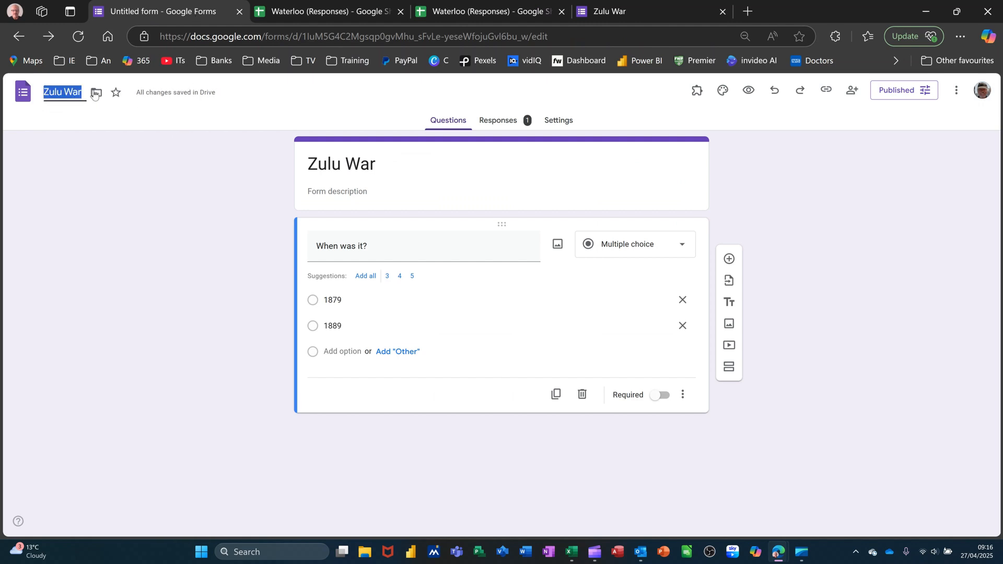
{"action": "left_click", "coordinate": [429, 174]}
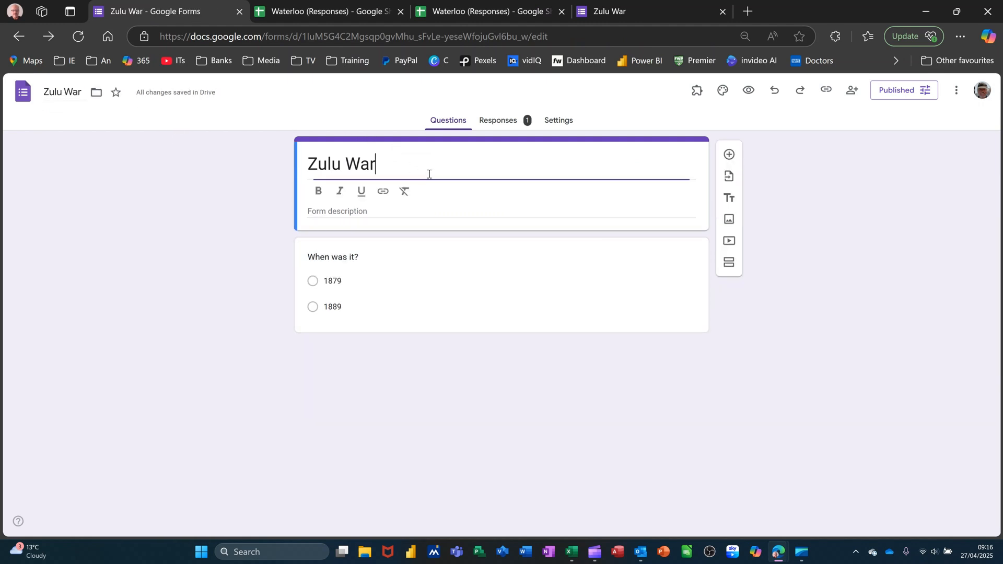
{"action": "left_click", "coordinate": [23, 92]}
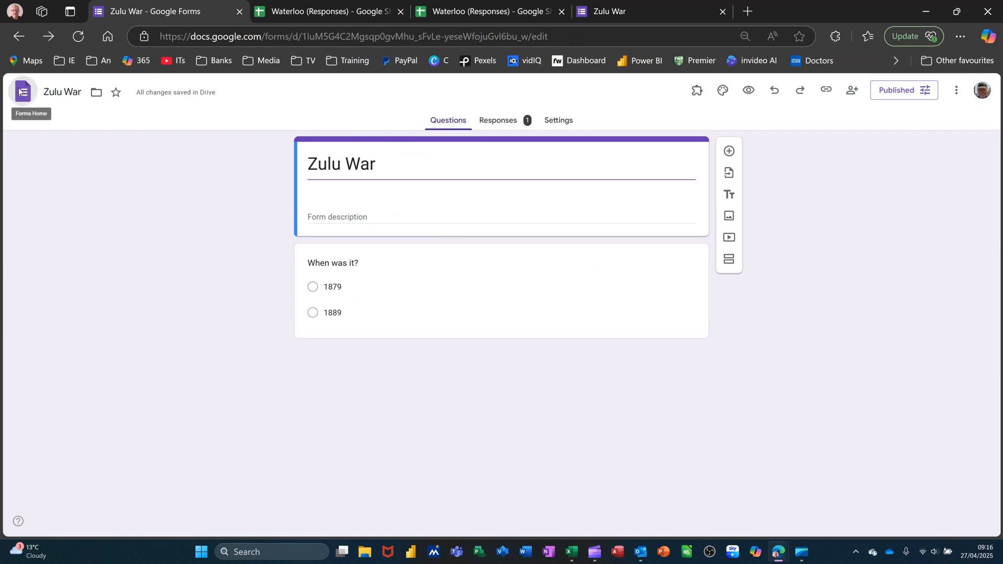